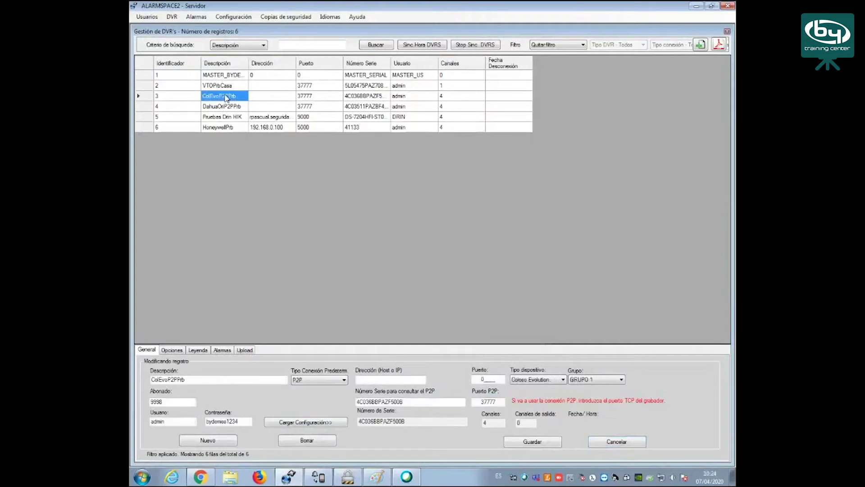
pyautogui.doubleClick(199, 380)
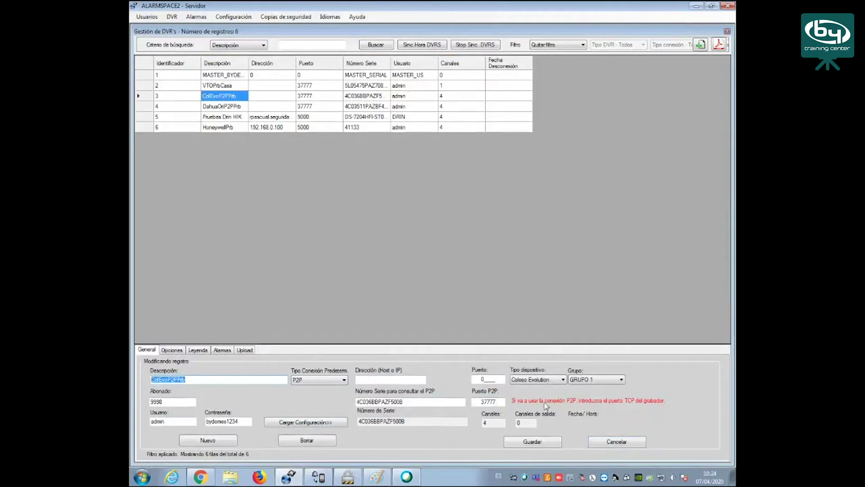
pyautogui.click(555, 381)
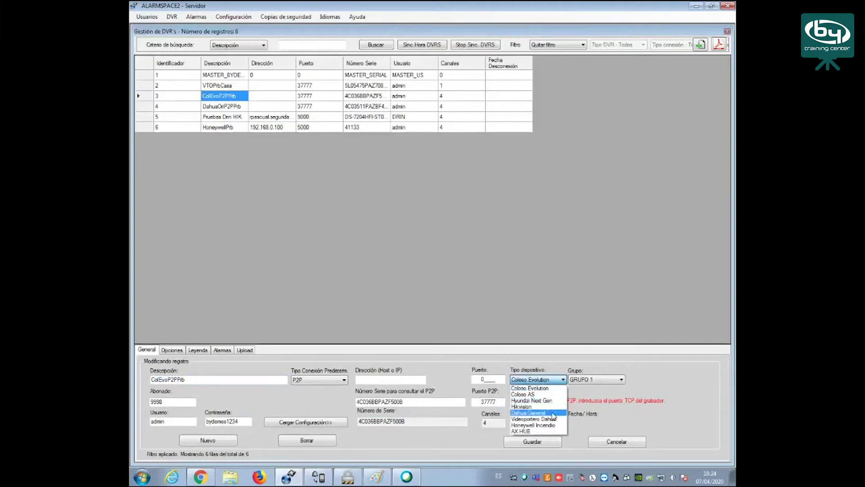
pyautogui.click(543, 381)
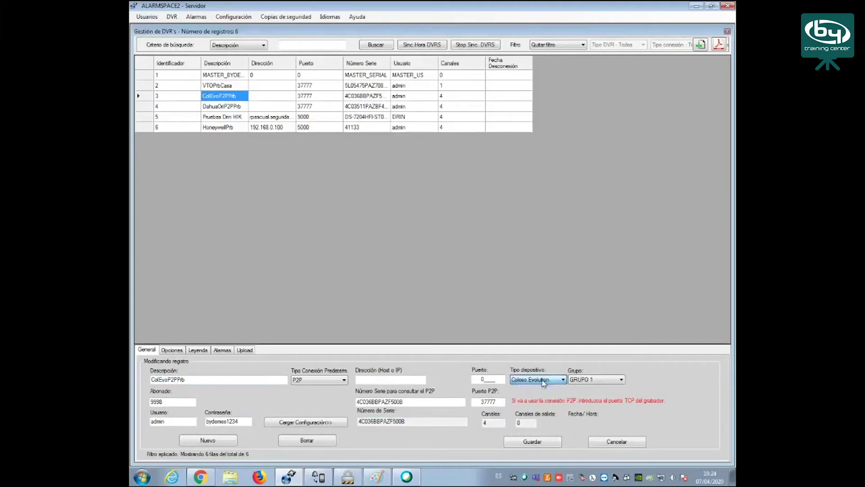
pyautogui.click(602, 384)
pyautogui.click(601, 381)
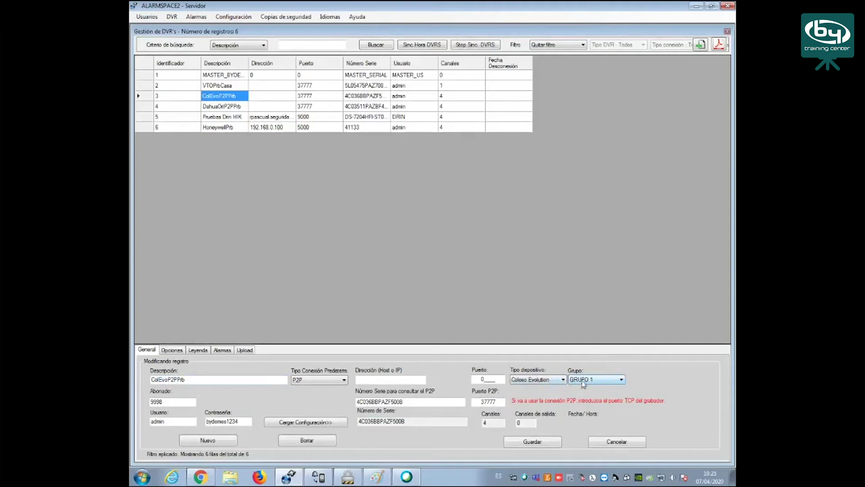
pyautogui.click(172, 17)
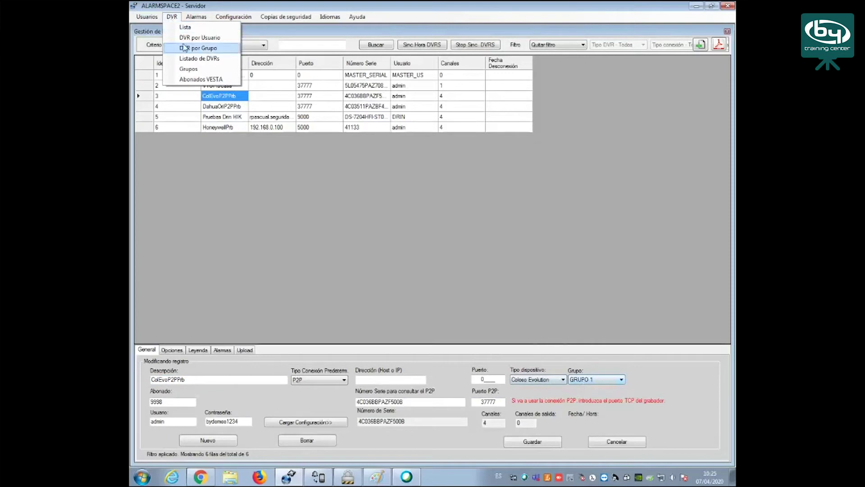
pyautogui.click(199, 70)
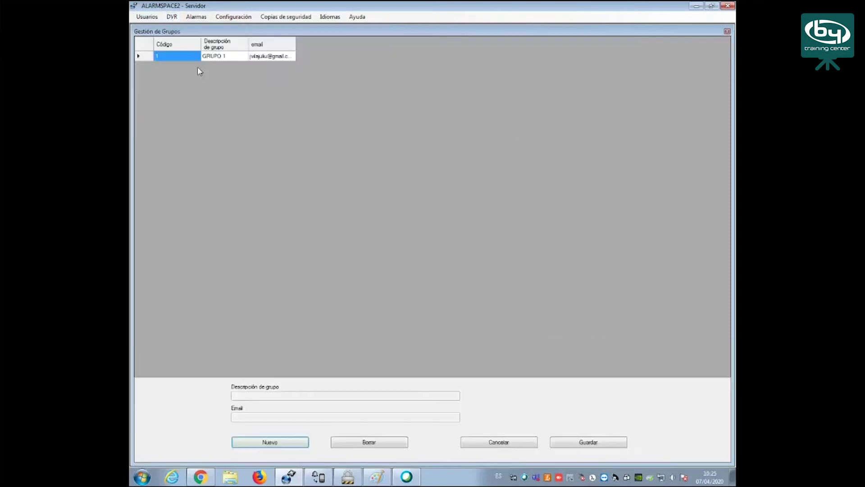
pyautogui.click(217, 56)
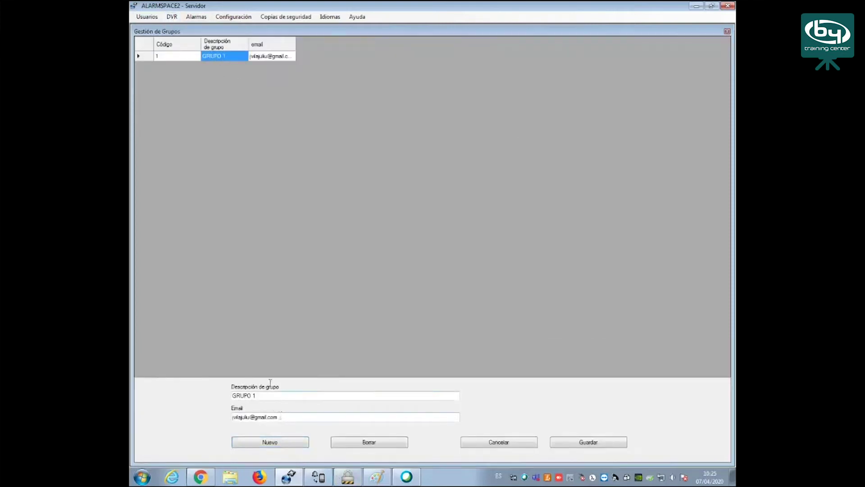
pyautogui.click(172, 16)
pyautogui.click(181, 28)
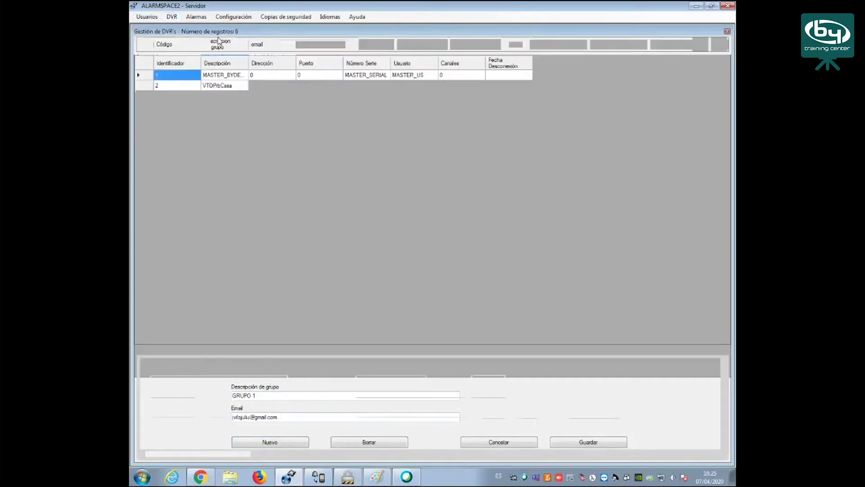
pyautogui.click(228, 96)
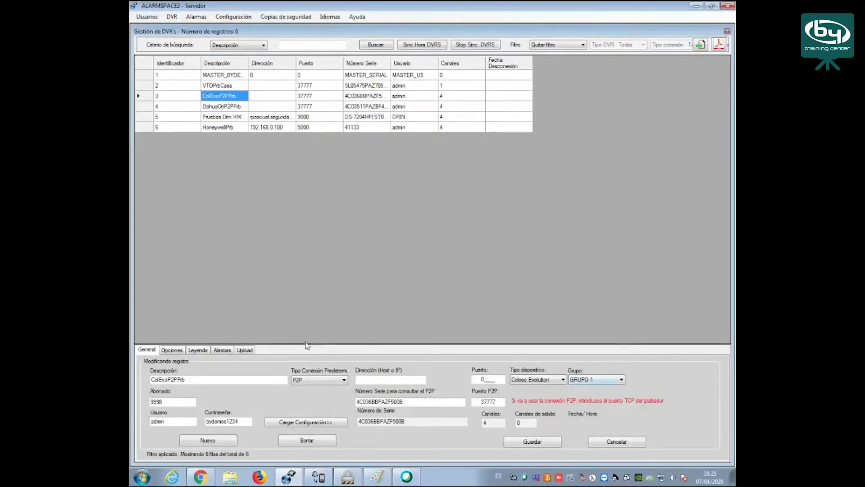
# Load ColEvoP2PPrb's configuration over P2P, acknowledge the success message, and save the record
pyautogui.click(321, 423)
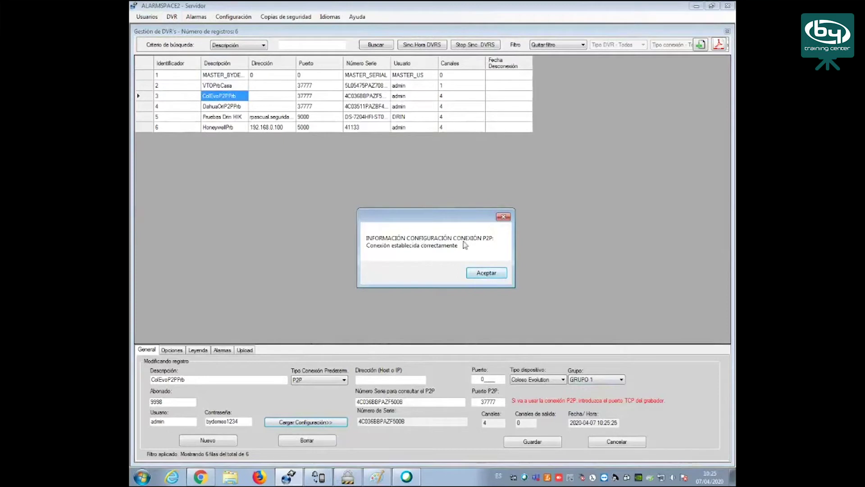
pyautogui.click(488, 274)
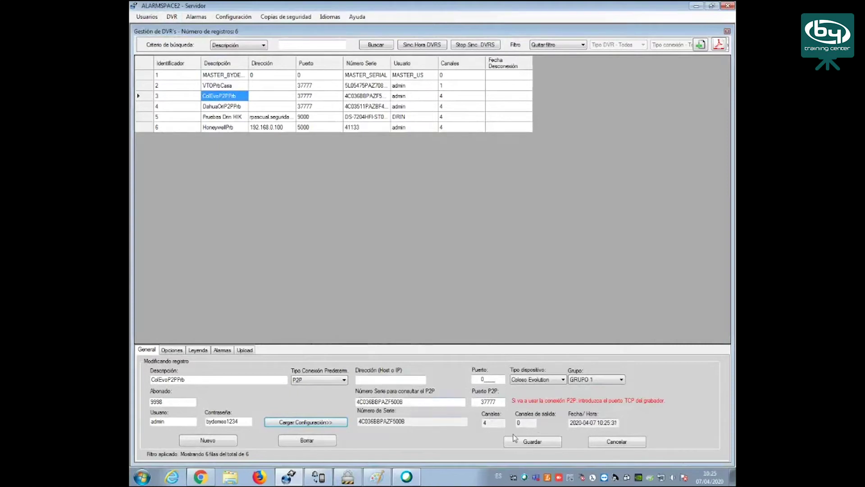
pyautogui.click(528, 442)
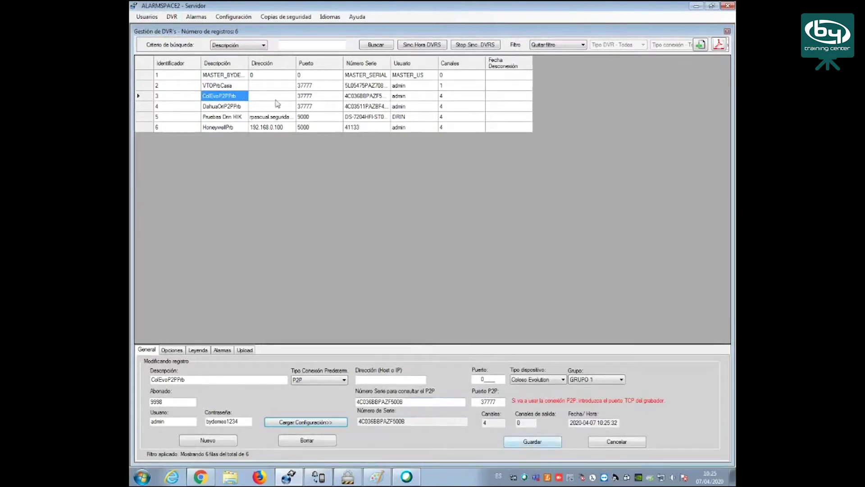
pyautogui.click(175, 351)
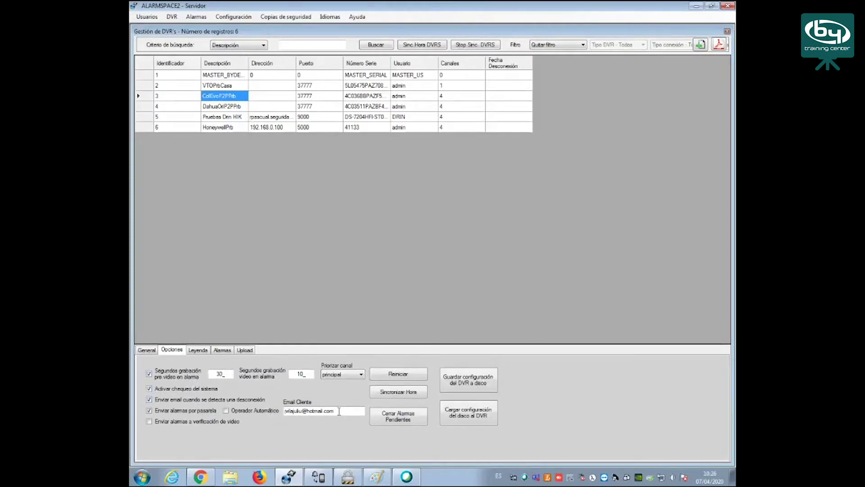
# Select the client alert email address in the Email Cliente field, then deselect it
pyautogui.moveTo(339, 411); pyautogui.dragTo(285, 414)
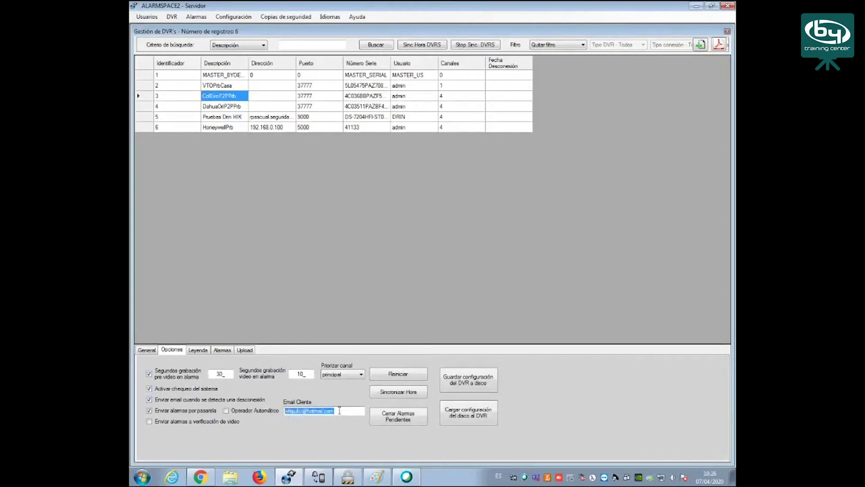
pyautogui.click(343, 411)
# Enable Fallo Disco Duro and Disco Duro Lleno alarms, emailing only the AS group on disk failure
pyautogui.click(221, 350)
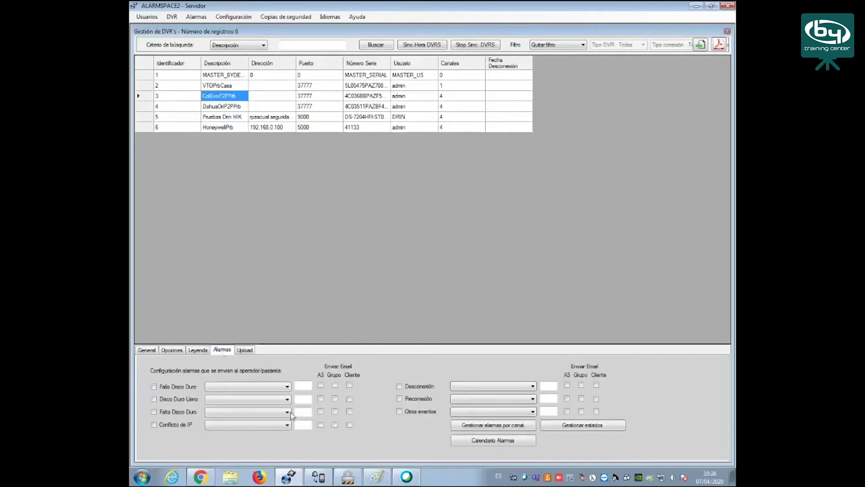
pyautogui.click(154, 386)
pyautogui.click(154, 399)
pyautogui.click(335, 386)
pyautogui.click(349, 386)
pyautogui.click(182, 352)
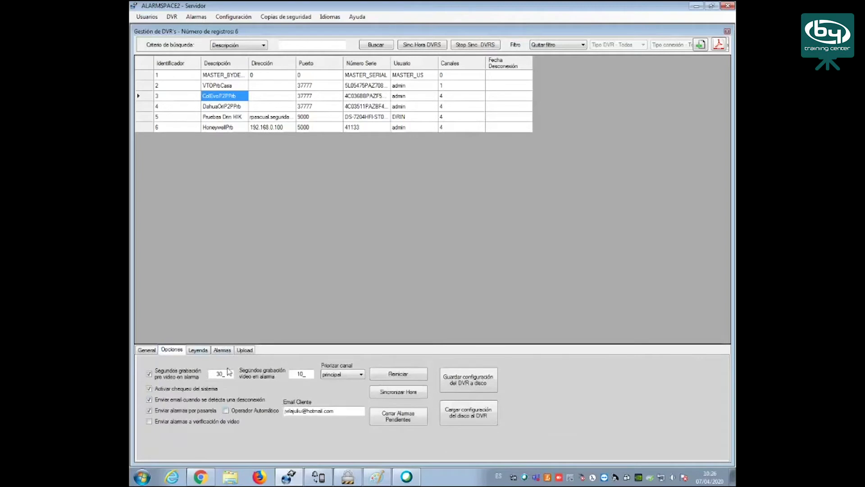
pyautogui.click(223, 351)
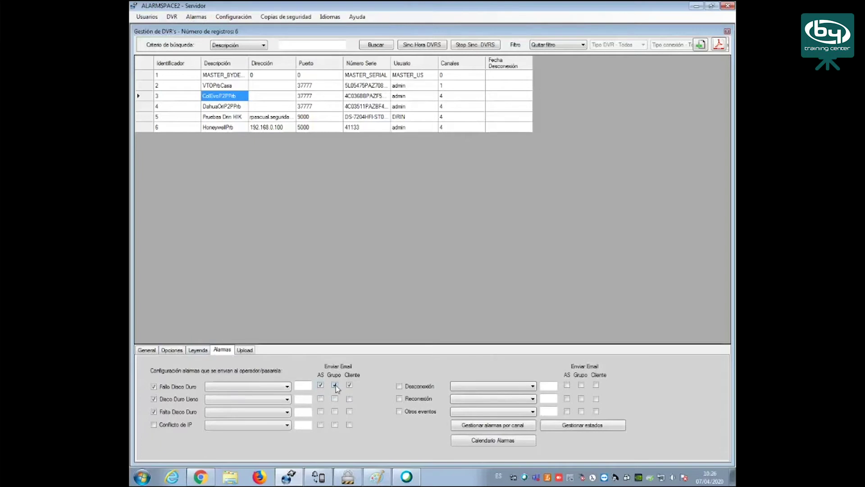
pyautogui.click(350, 385)
pyautogui.click(502, 428)
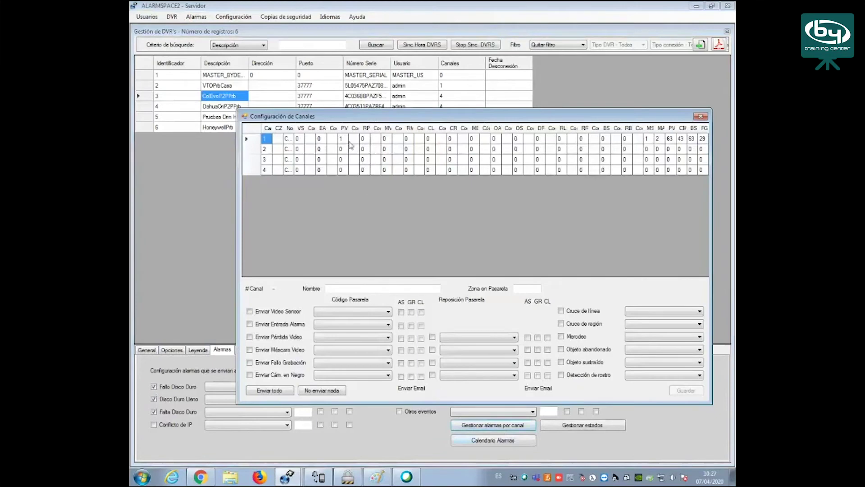
pyautogui.click(357, 140)
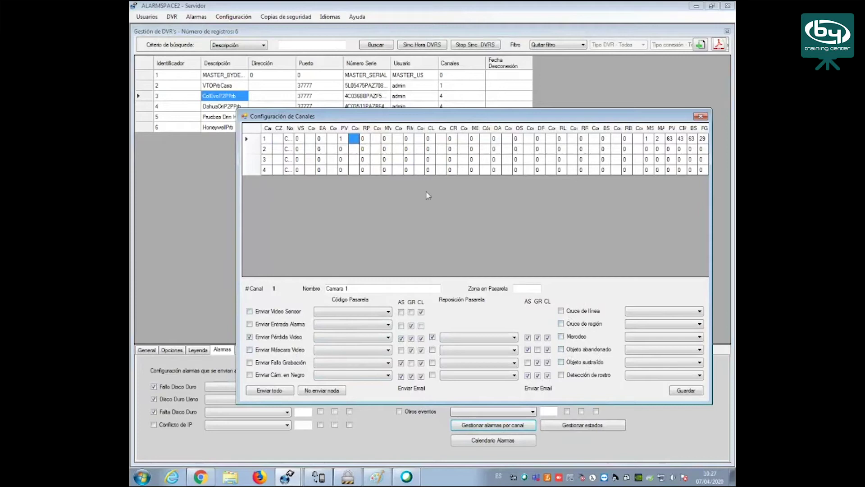
pyautogui.rightClick(375, 141)
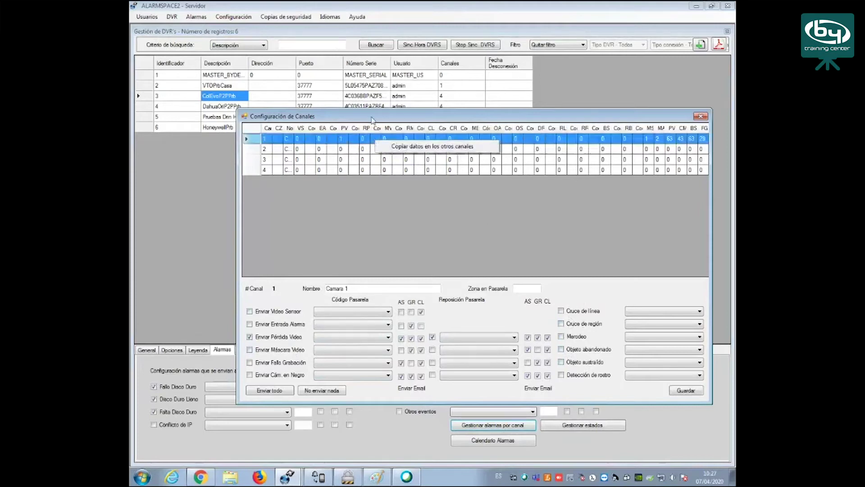
pyautogui.click(373, 119)
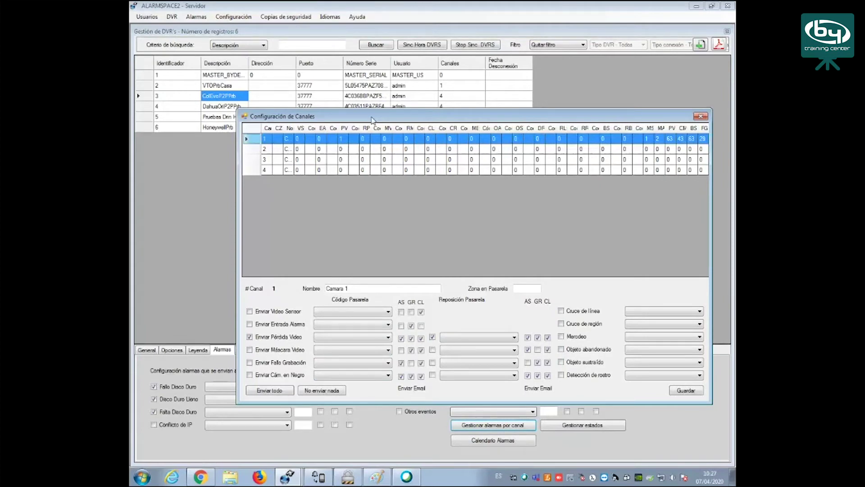
pyautogui.click(700, 117)
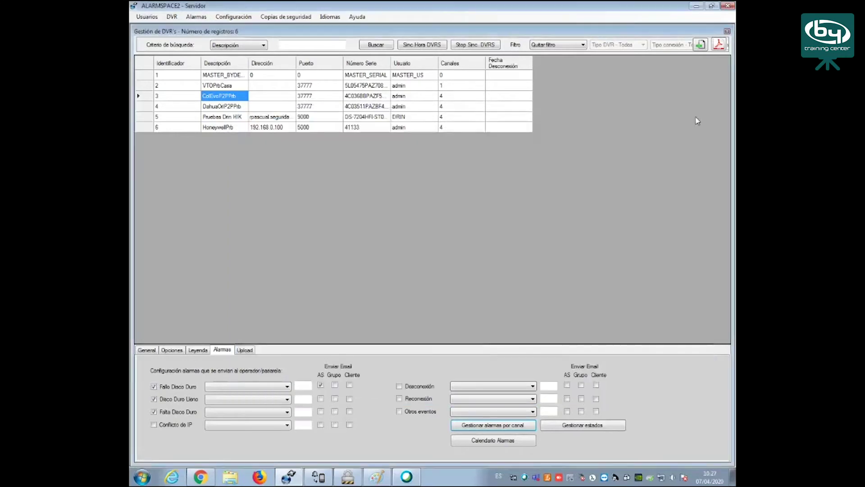
# Open the DahuaOrP2PPrb recorder record, keeping Dahua General as the device type
pyautogui.click(146, 351)
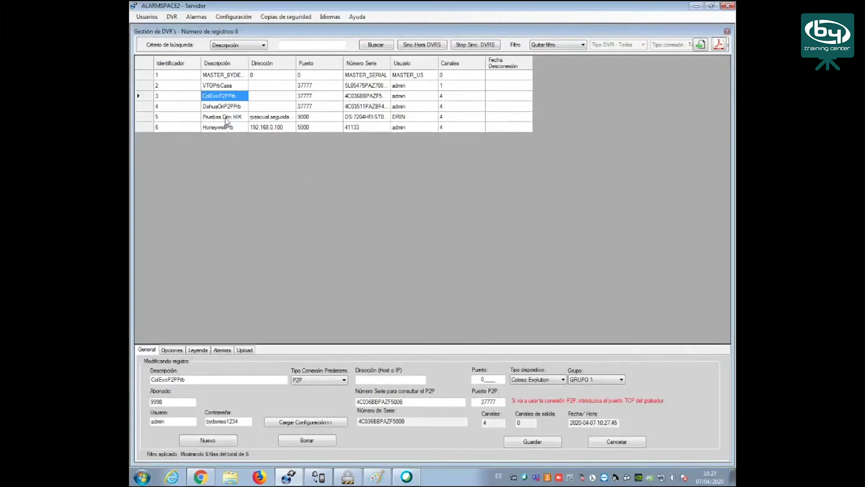
pyautogui.click(228, 107)
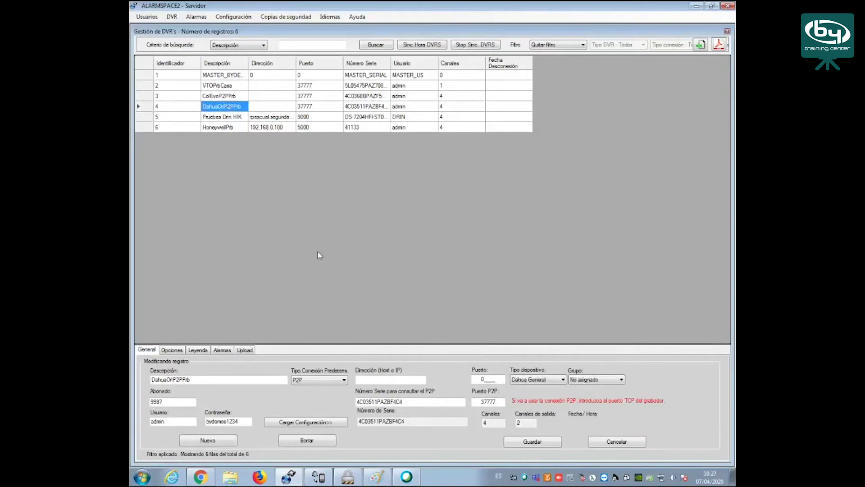
pyautogui.click(541, 382)
pyautogui.click(541, 382)
# Confirm DahuaOrP2PPrb connects over P2P, discard that edit, and open the VTOPrbCasa record
pyautogui.click(314, 424)
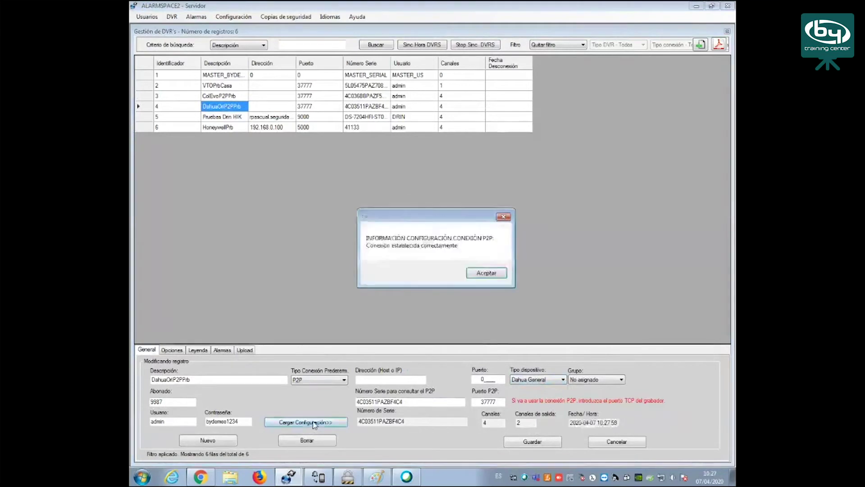
pyautogui.click(498, 274)
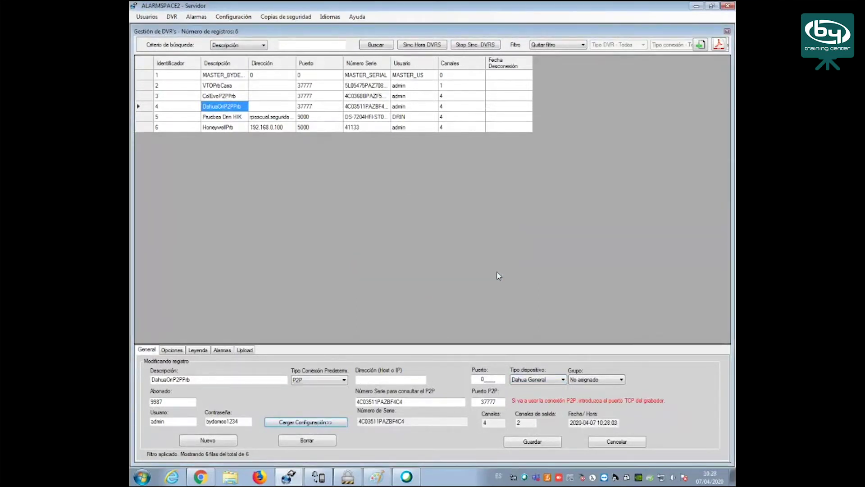
pyautogui.click(613, 444)
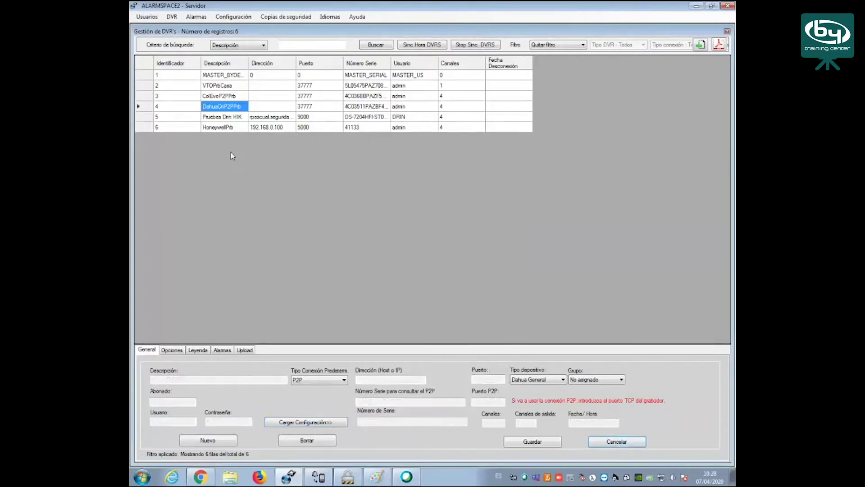
pyautogui.click(218, 86)
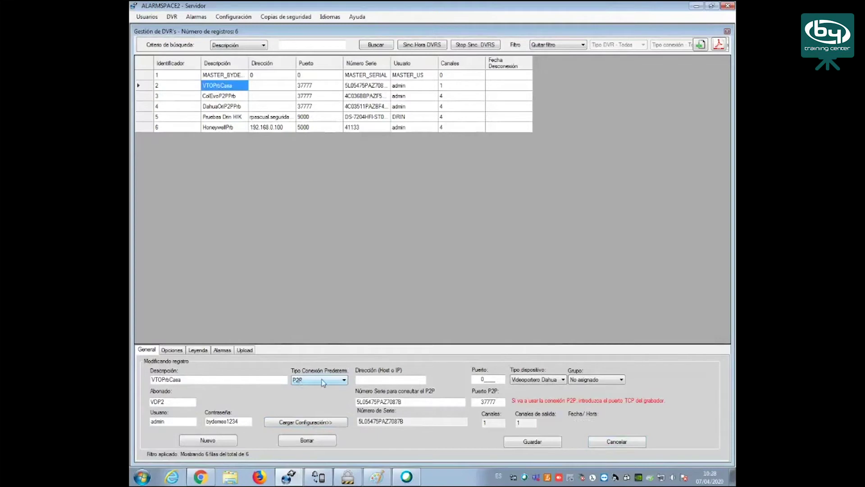
# Check VTOPrbCasa's Videoportero Dahua type, subscriber VDP2, P2P serial and port 37777, then load it over P2P
pyautogui.click(546, 383)
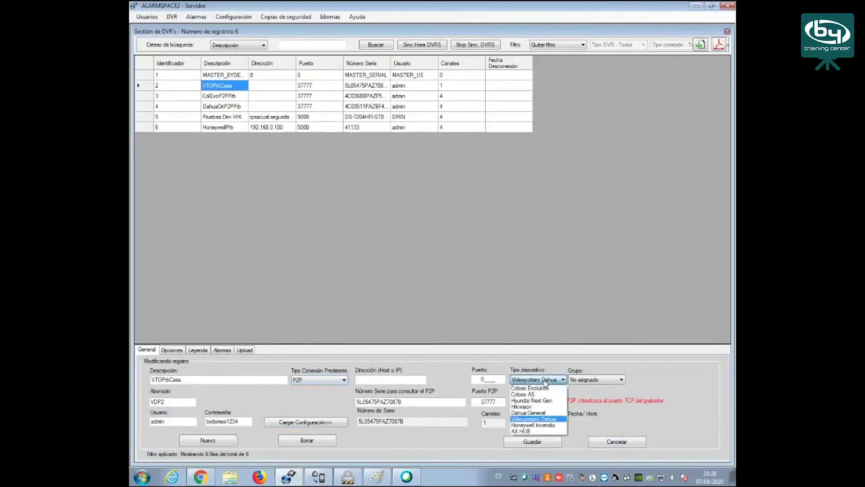
pyautogui.click(545, 419)
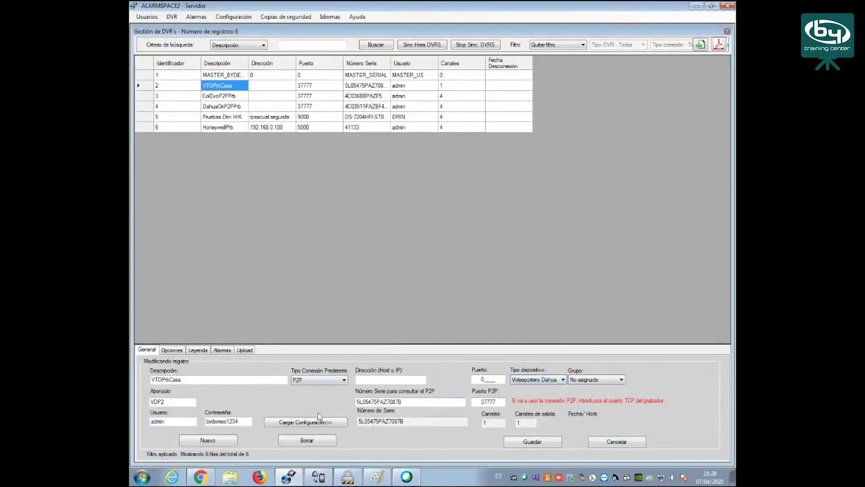
pyautogui.click(173, 401)
pyautogui.doubleClick(172, 401)
pyautogui.moveTo(408, 402); pyautogui.dragTo(351, 402)
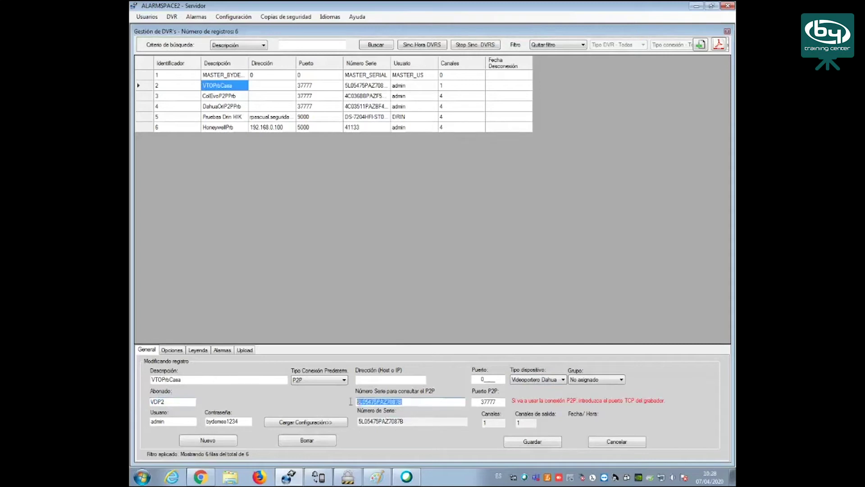
pyautogui.click(496, 402)
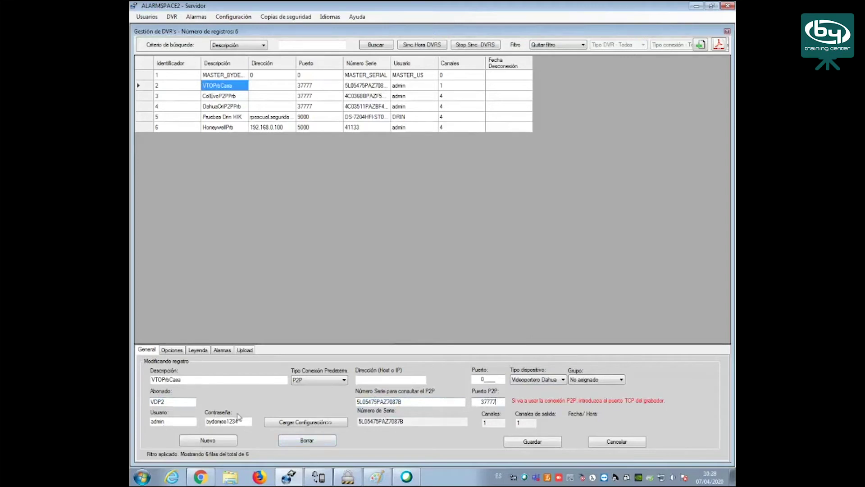
pyautogui.click(329, 424)
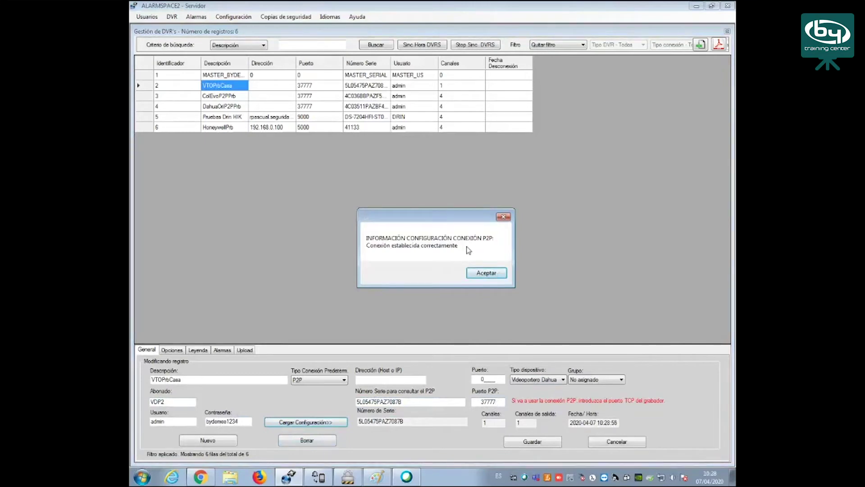
pyautogui.click(491, 274)
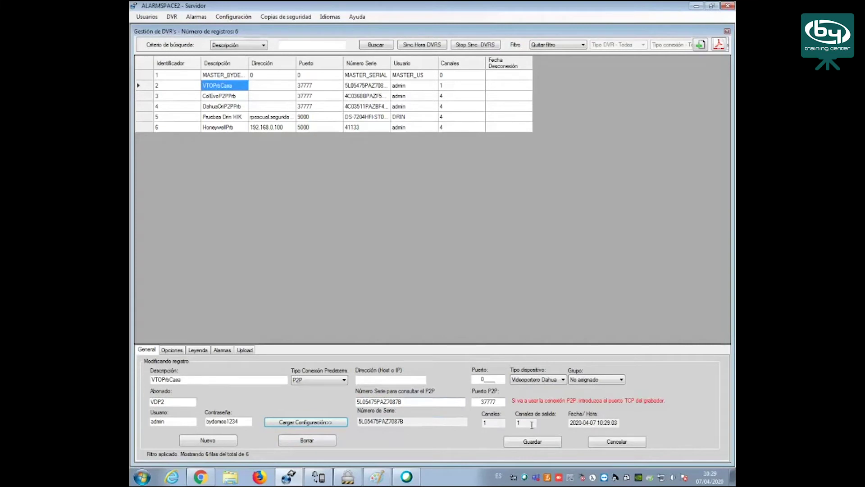
# In VTOPrbCasa's options, switch to gateway alarm sending and back to video verification
pyautogui.click(175, 353)
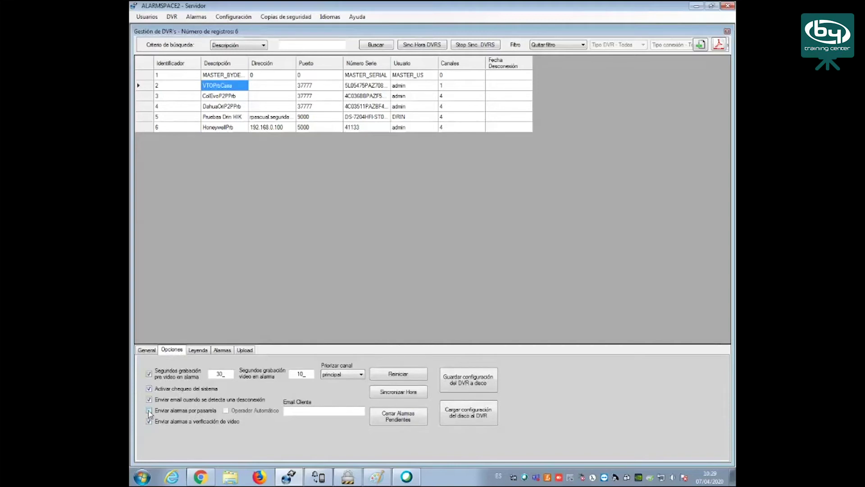
pyautogui.click(148, 411)
pyautogui.click(149, 422)
# Confirm the Llamada VTO alarm stays ALARMA MEDICA, then return to the General details
pyautogui.click(219, 351)
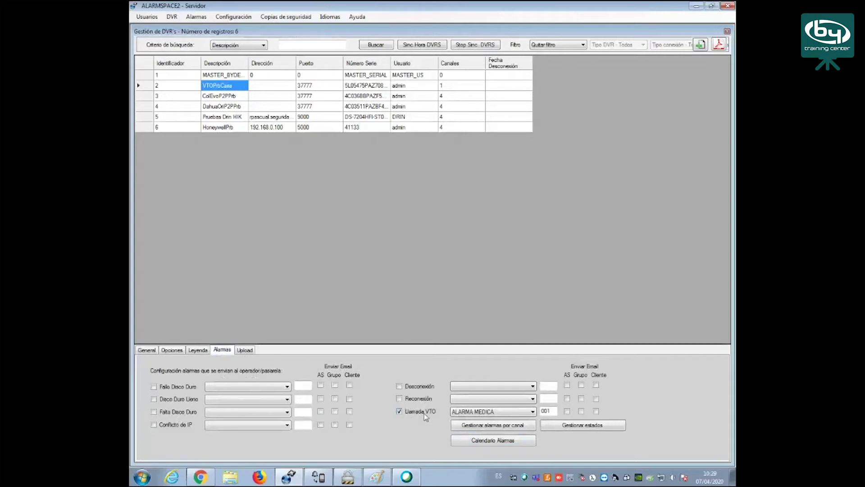
pyautogui.click(518, 416)
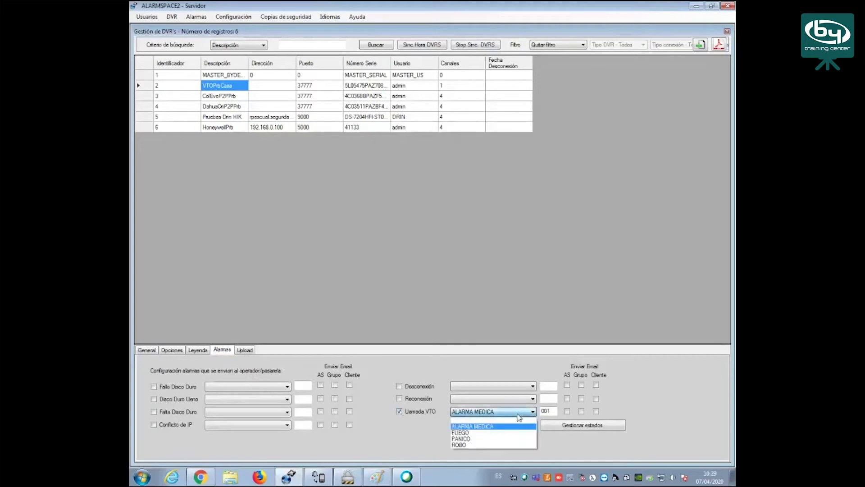
pyautogui.click(519, 416)
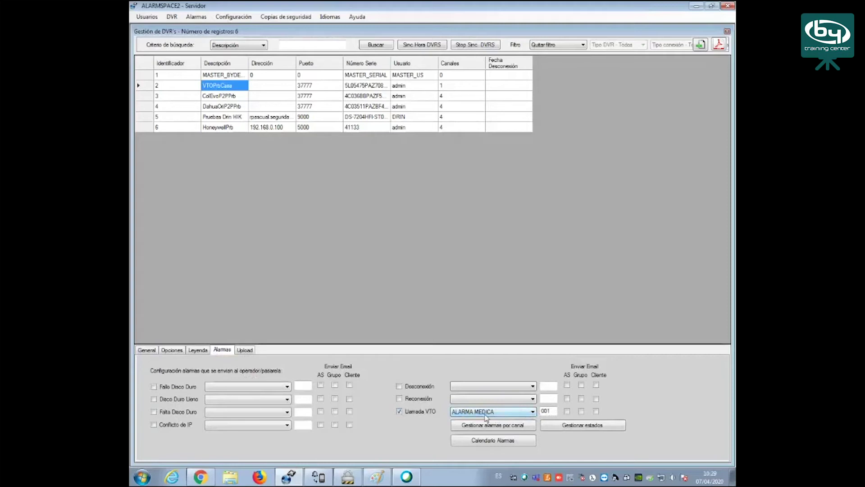
pyautogui.click(487, 415)
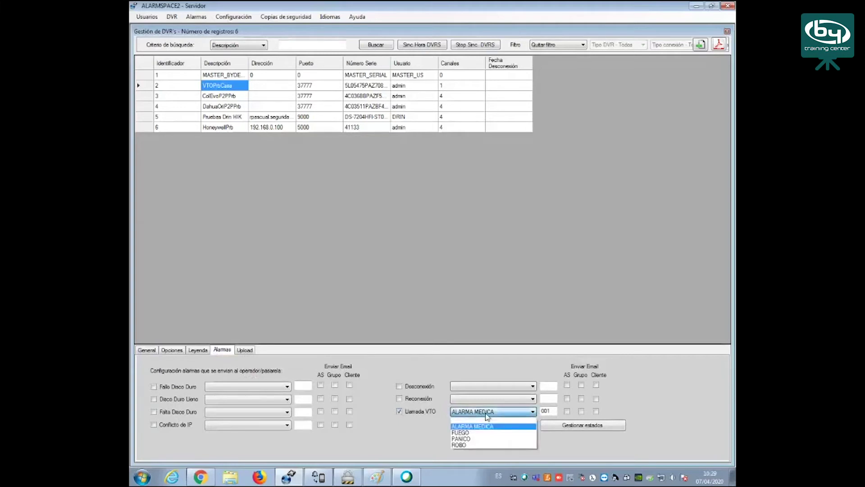
pyautogui.click(486, 412)
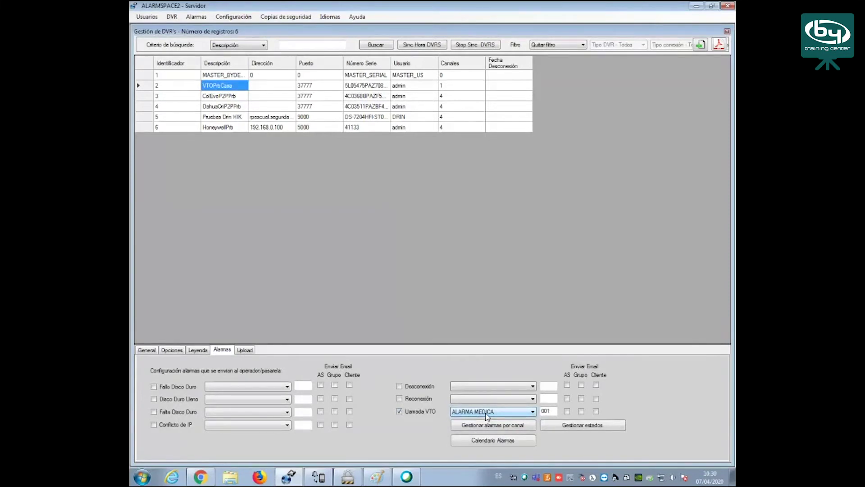
pyautogui.click(147, 350)
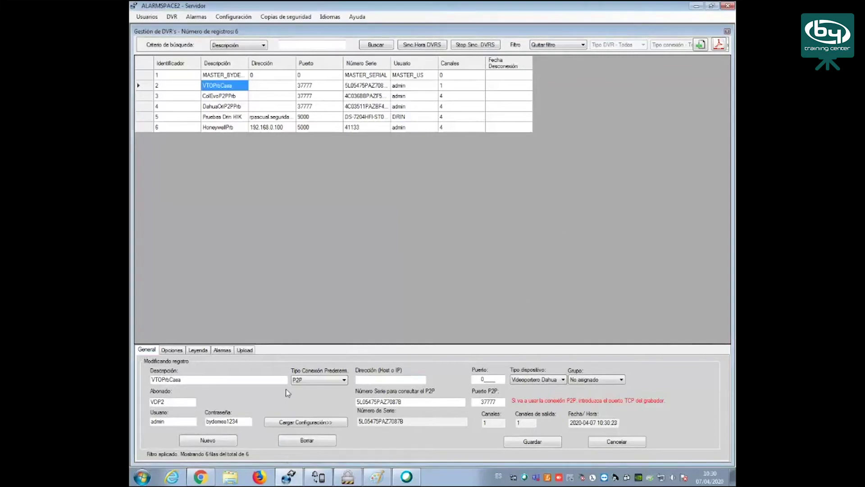
# Open the HoneywellPrb record (ID 6) from the DVR grid
pyautogui.click(235, 127)
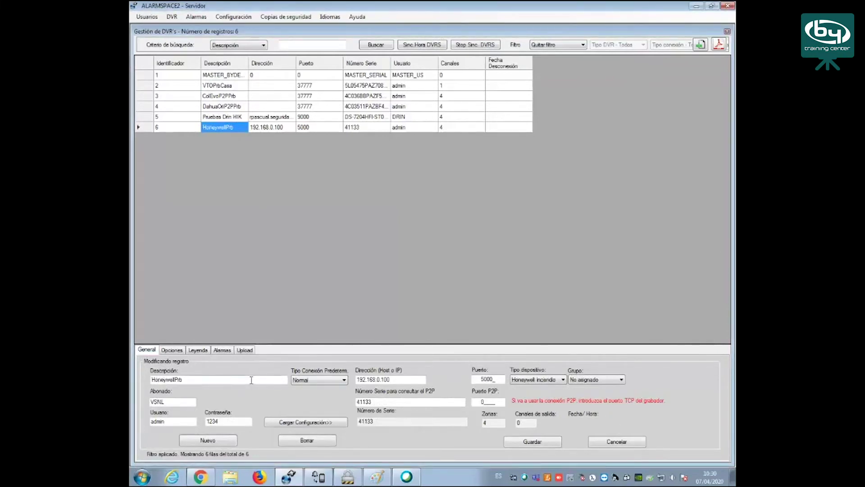
# Check Normal connection at 192.168.0.100, then load HoneywellPrb's configuration and acknowledge success
pyautogui.click(297, 383)
pyautogui.doubleClick(395, 379)
pyautogui.click(405, 379)
pyautogui.click(327, 426)
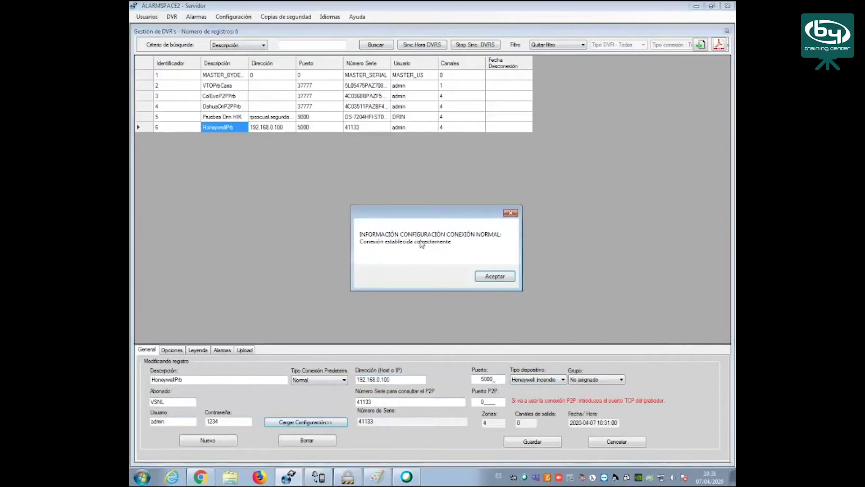
pyautogui.click(500, 277)
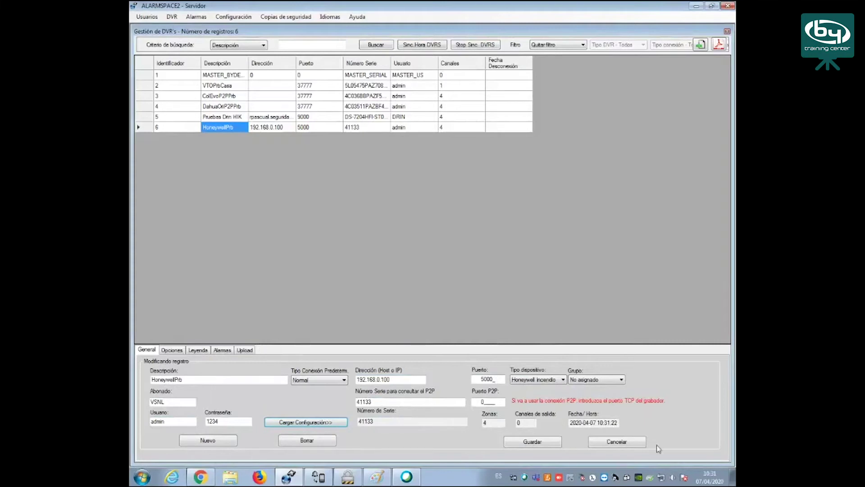
# Discard the HoneywellPrb edit and minimize the Servidor, browser and Webex windows
pyautogui.click(618, 442)
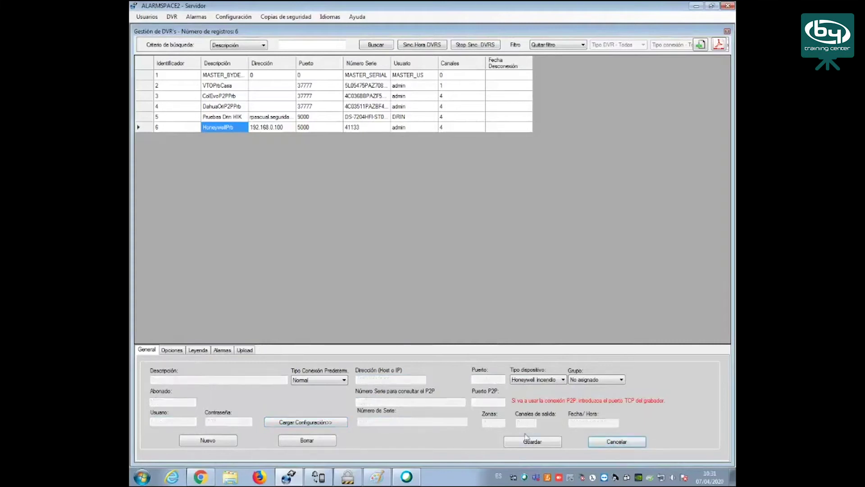
pyautogui.click(696, 7)
pyautogui.click(697, 7)
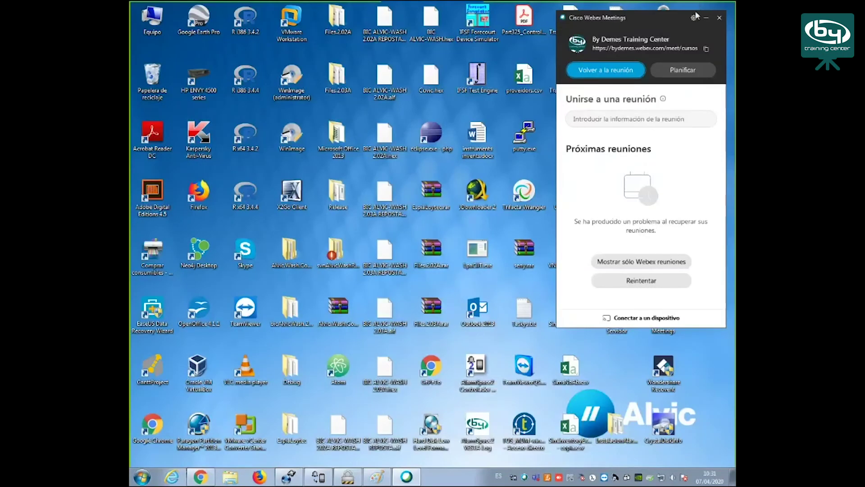
pyautogui.click(706, 18)
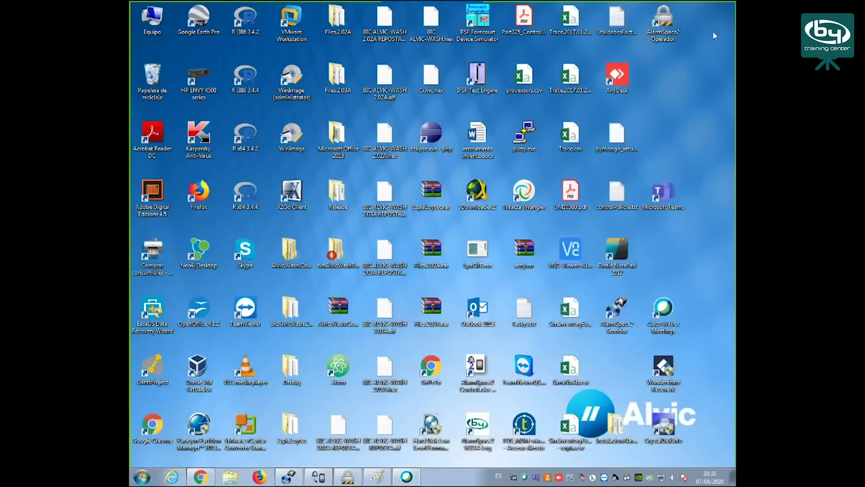
# Launch and log in to the operator app, then show DahuaOriP2PPrb Camara 1 live
pyautogui.doubleClick(666, 25)
pyautogui.click(456, 276)
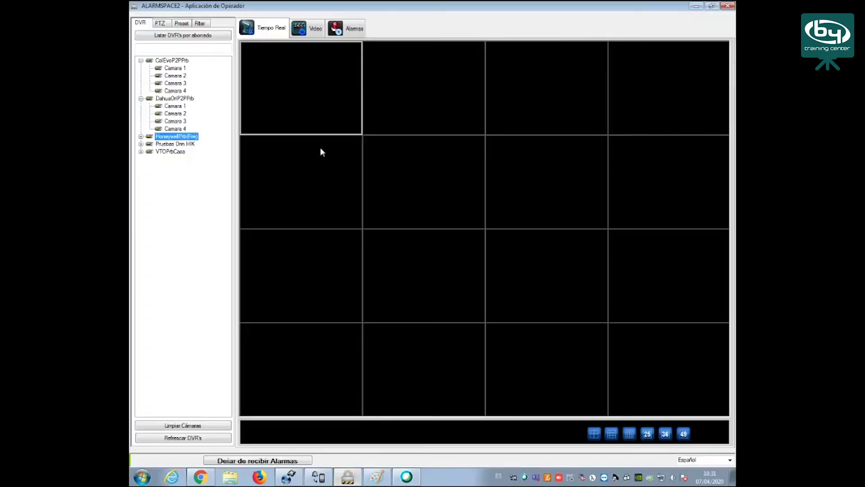
pyautogui.click(141, 61)
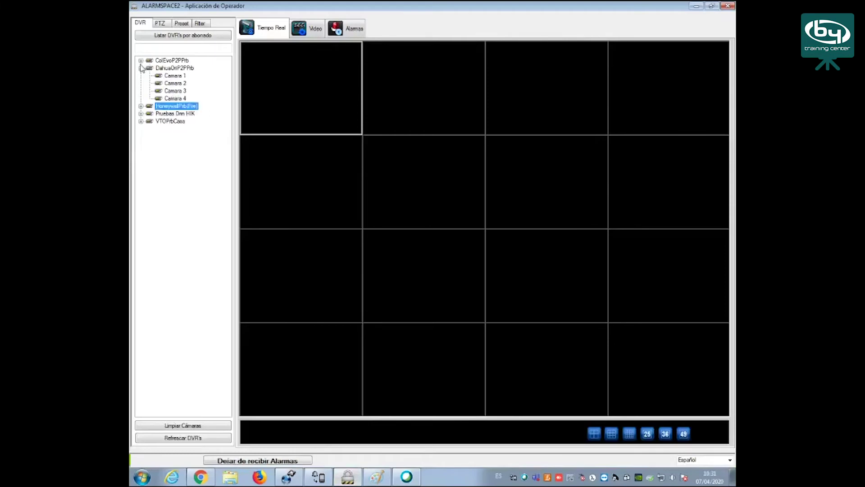
pyautogui.click(140, 68)
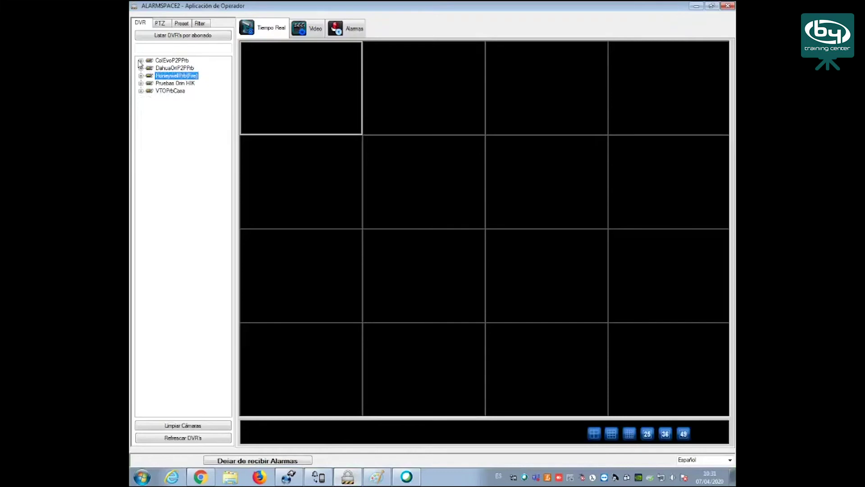
pyautogui.click(141, 60)
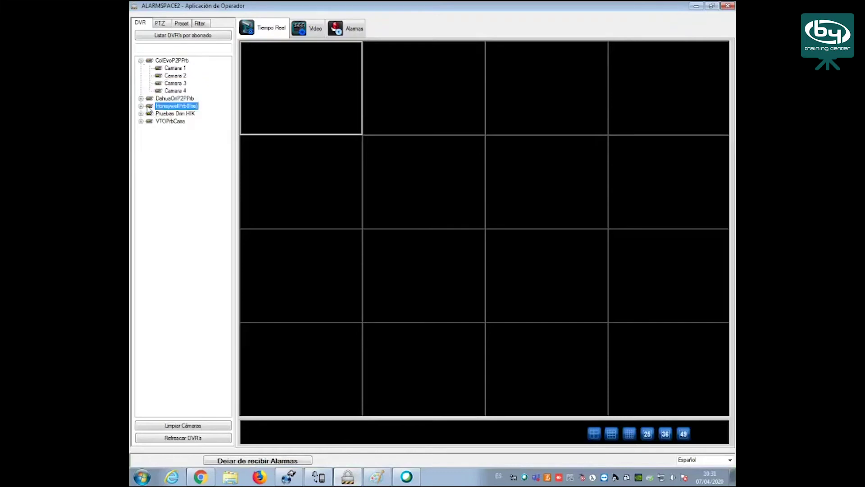
pyautogui.click(140, 98)
pyautogui.click(172, 107)
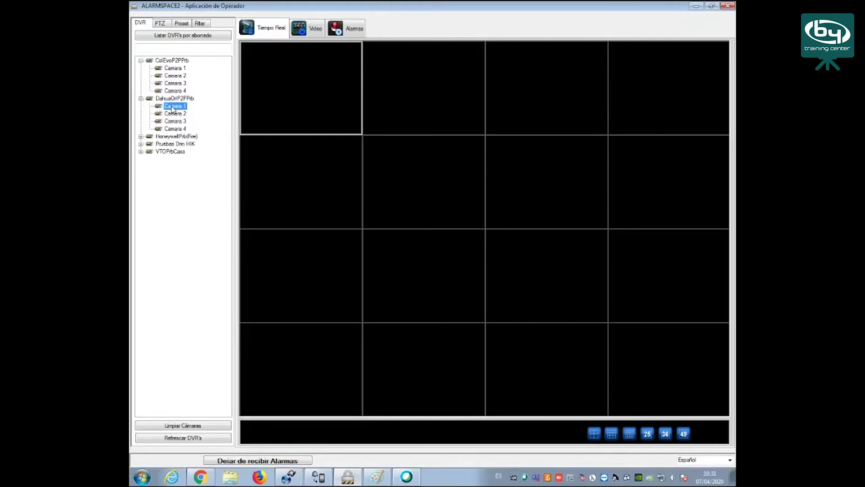
pyautogui.doubleClick(173, 106)
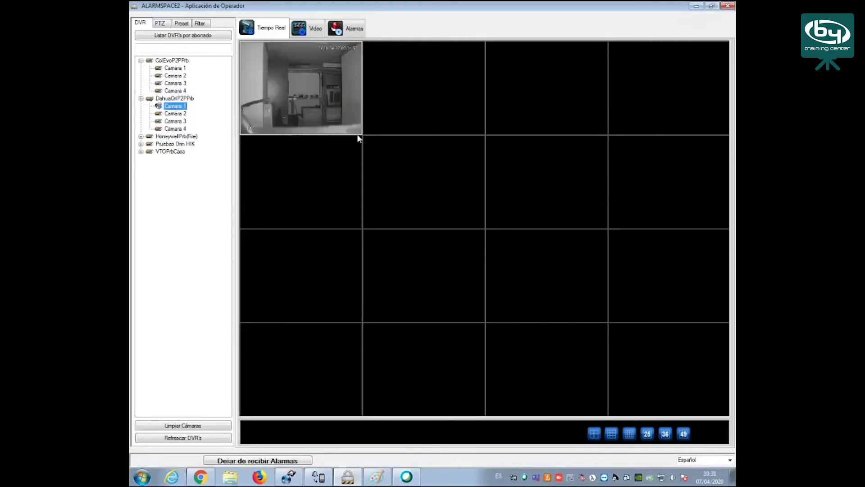
# Switch to a 2x2 grid, clear the cameras, put DahuaOriP2PPrb Camara 1 top-left, then open Video playback
pyautogui.click(594, 434)
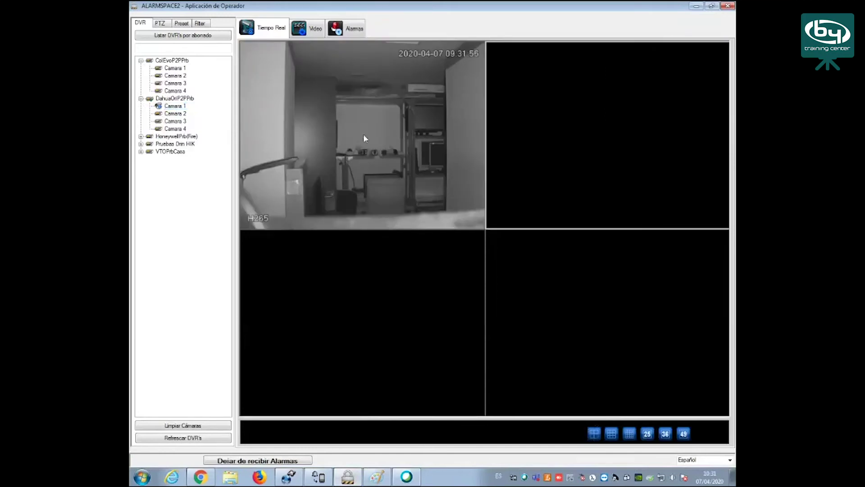
pyautogui.click(173, 69)
pyautogui.doubleClick(173, 69)
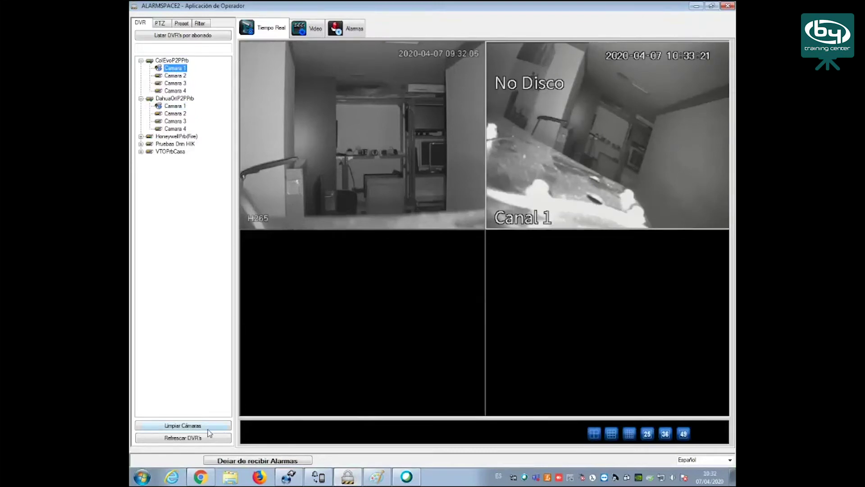
pyautogui.click(195, 425)
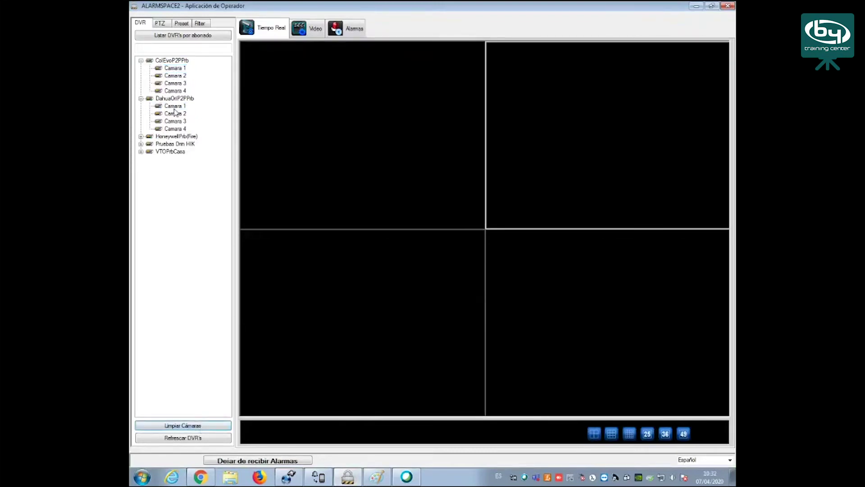
pyautogui.click(174, 107)
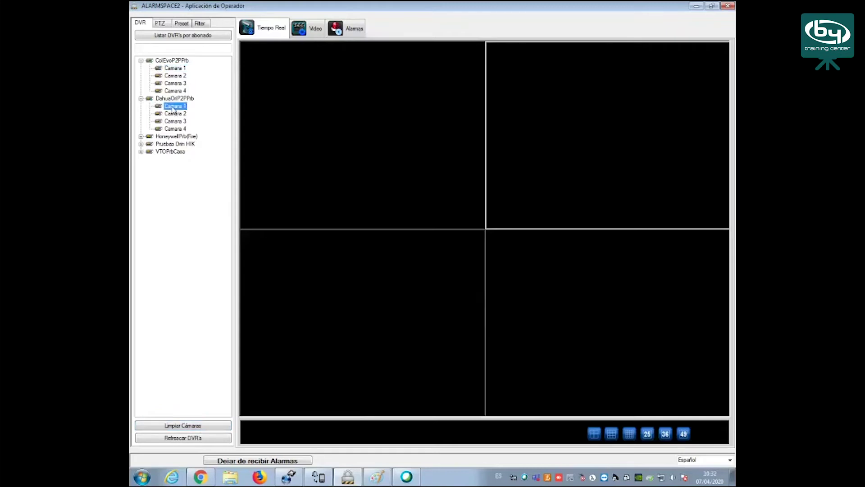
pyautogui.moveTo(173, 109); pyautogui.dragTo(285, 109)
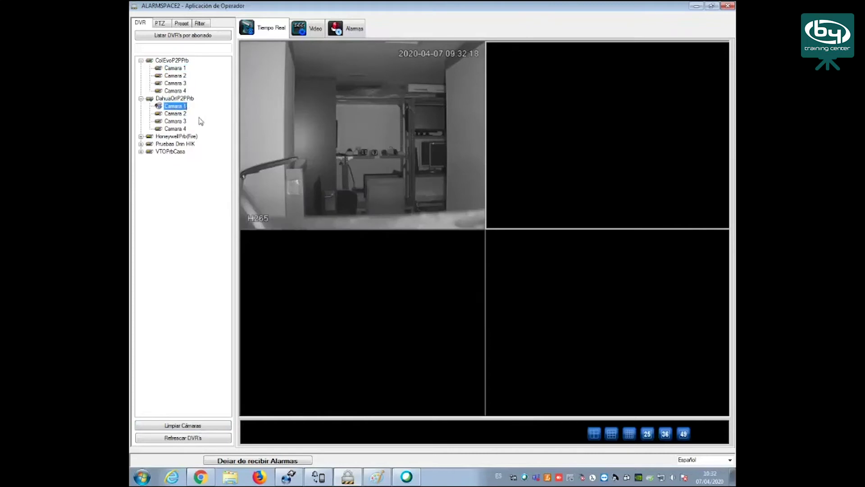
pyautogui.click(311, 31)
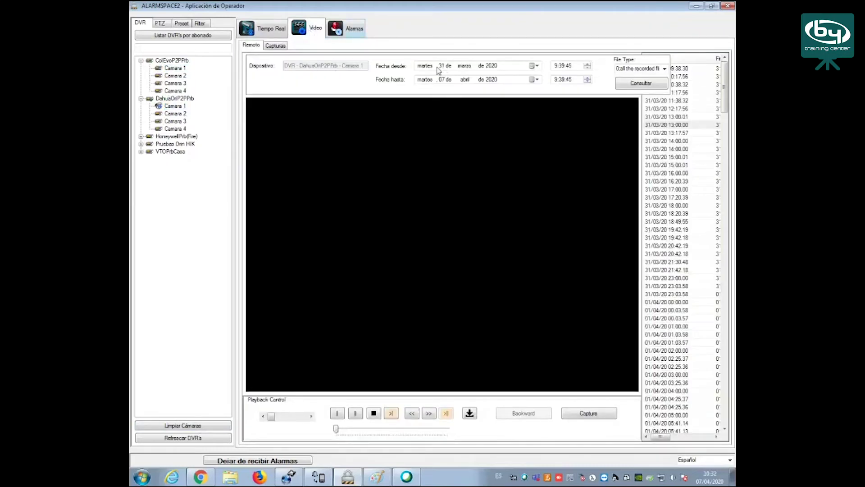
# Search Camara 1's recordings and load the 31/03/20 19:42:18 recording for playback
pyautogui.click(645, 84)
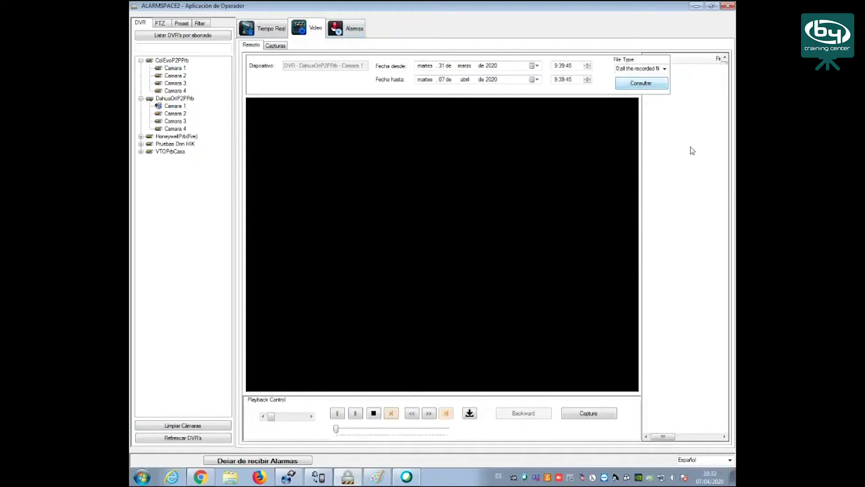
pyautogui.click(684, 225)
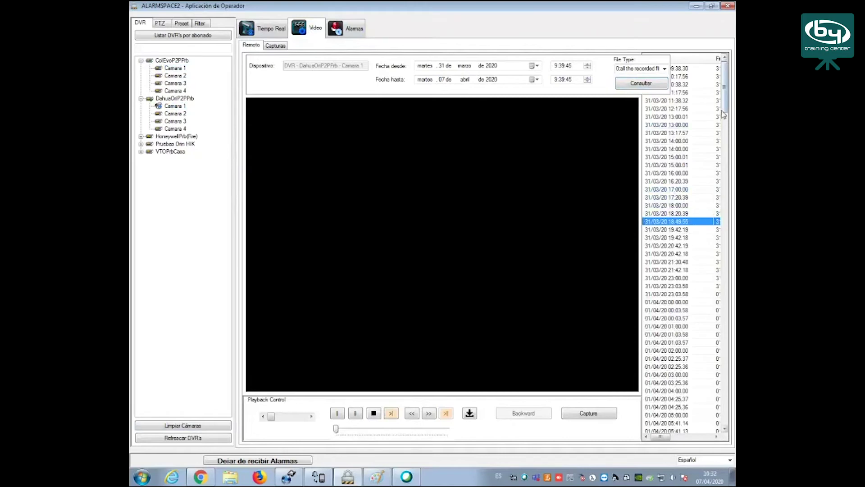
pyautogui.moveTo(725, 112)
pyautogui.mouseDown()
pyautogui.moveTo(735, 190)
pyautogui.moveTo(725, 423)
pyautogui.moveTo(725, 113)
pyautogui.mouseUp()
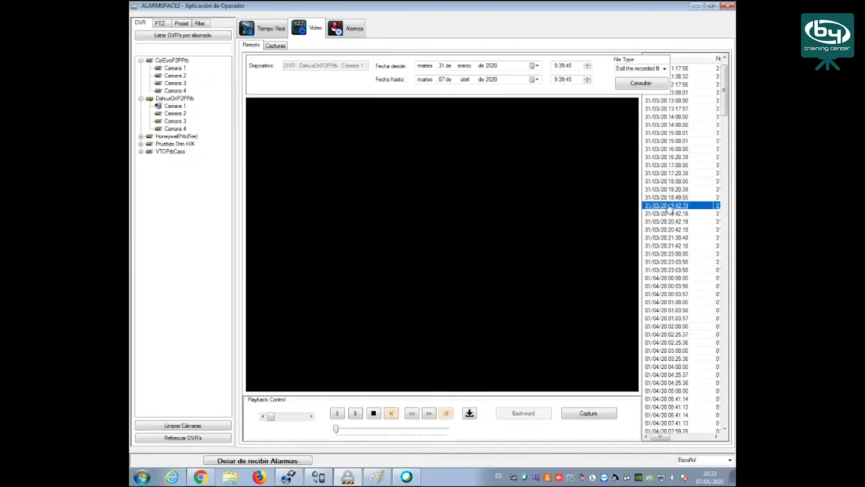
pyautogui.click(667, 278)
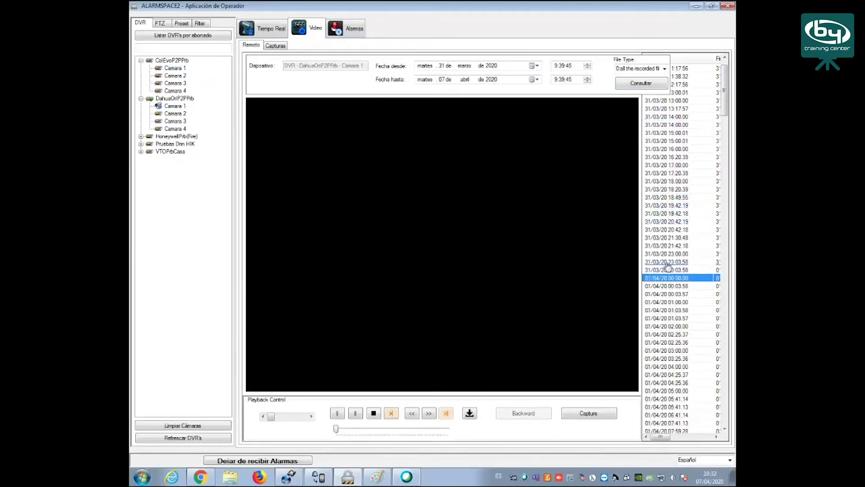
pyautogui.click(664, 215)
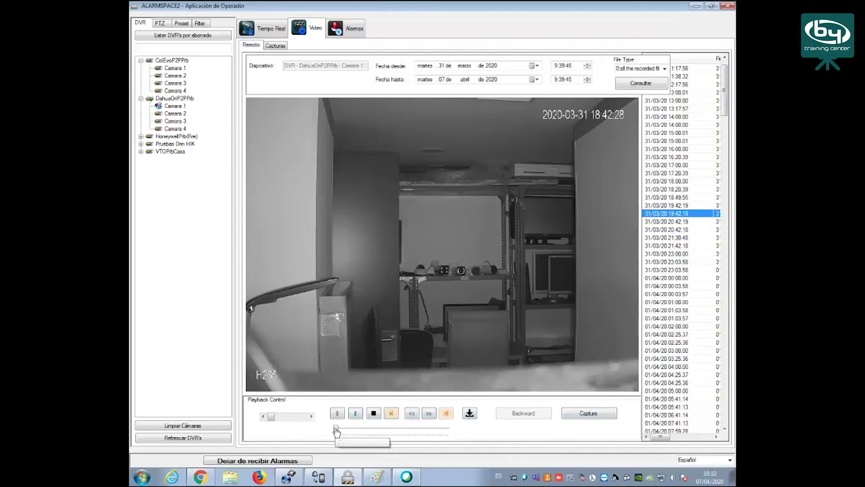
# Skip forward in the recording, stop playback, and return to the Tiempo Real view
pyautogui.moveTo(336, 432)
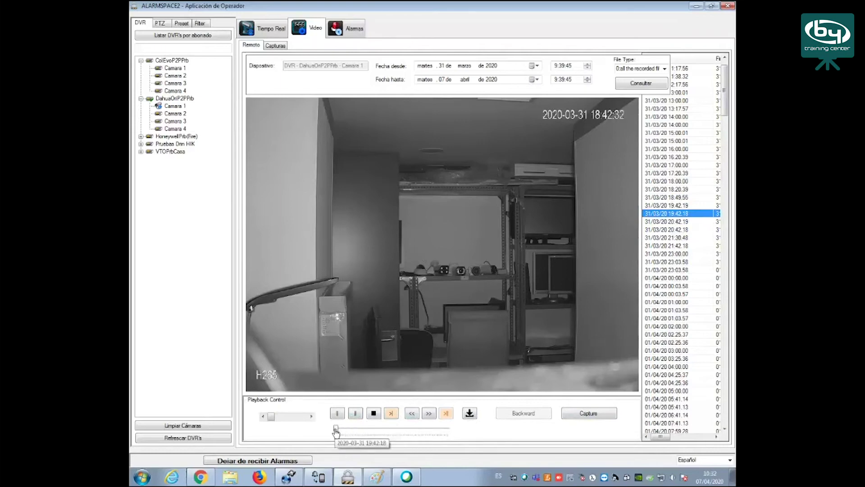
pyautogui.moveTo(336, 431); pyautogui.dragTo(384, 433)
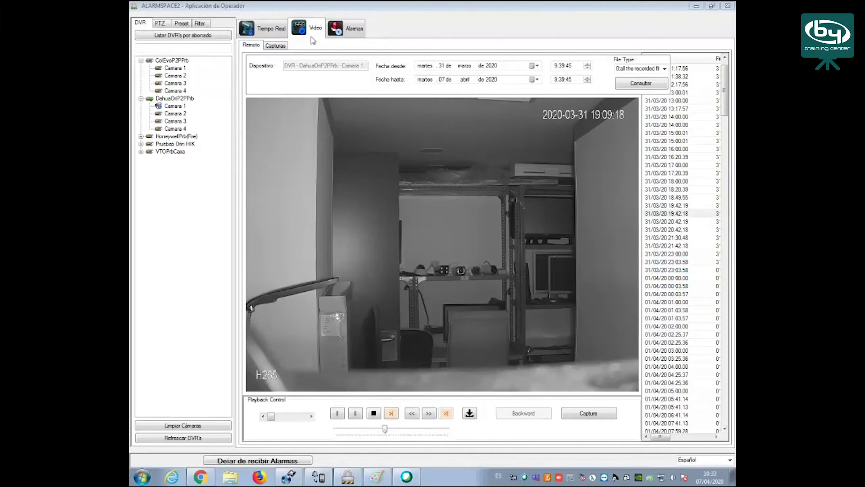
pyautogui.click(373, 414)
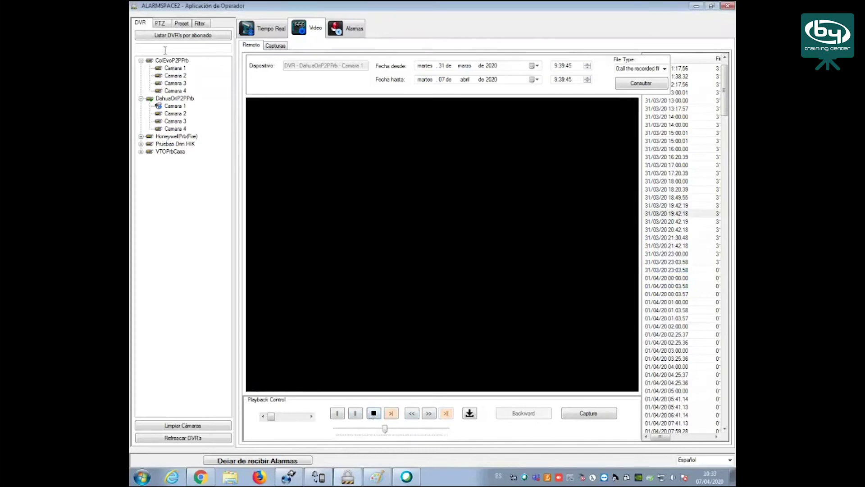
pyautogui.click(255, 29)
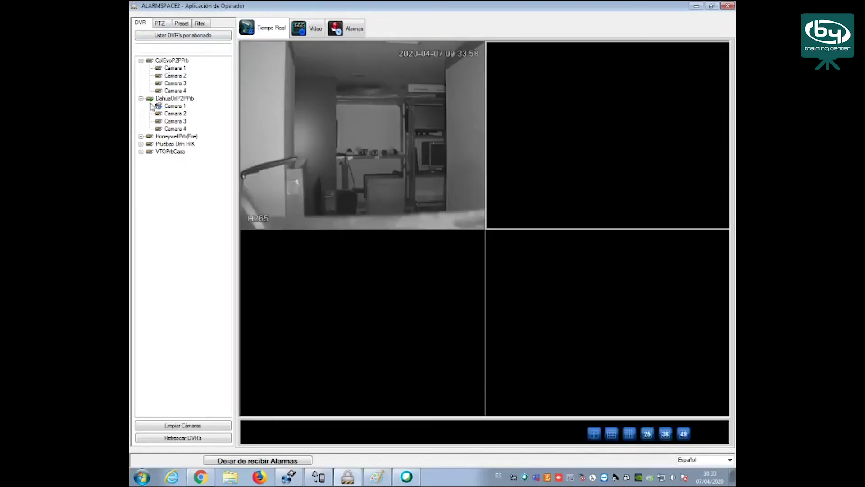
# Clear the grid and create a ColEvoP2PPrb camera certificate for channels 1,2,3,4 in Mis documentos
pyautogui.click(197, 426)
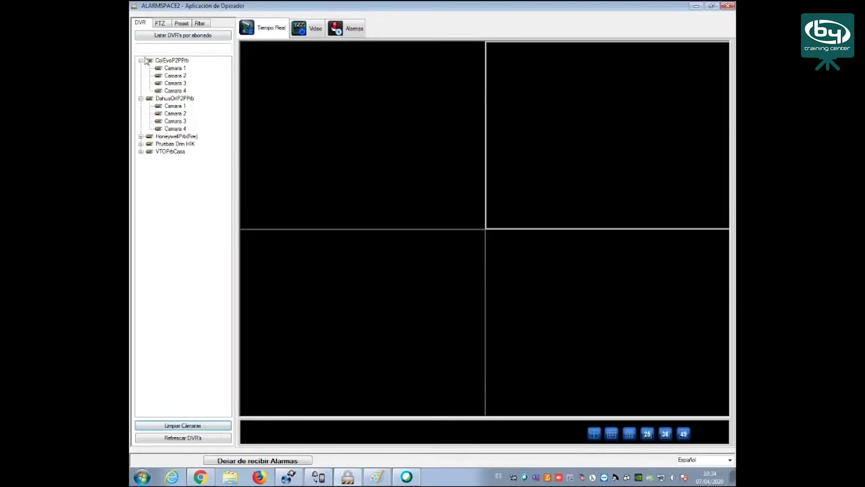
pyautogui.click(172, 61)
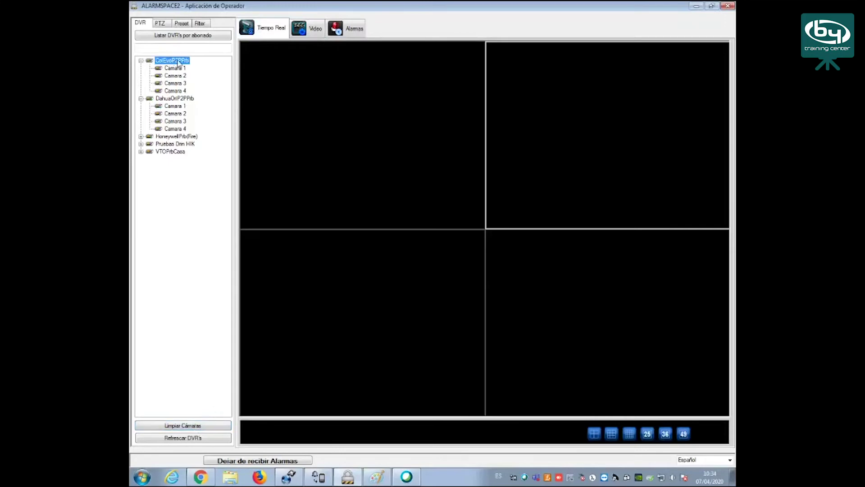
pyautogui.click(181, 70)
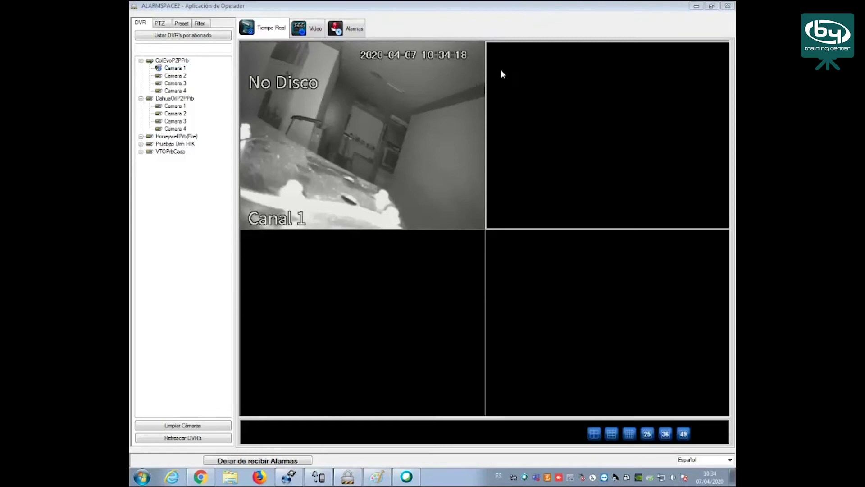
pyautogui.rightClick(173, 60)
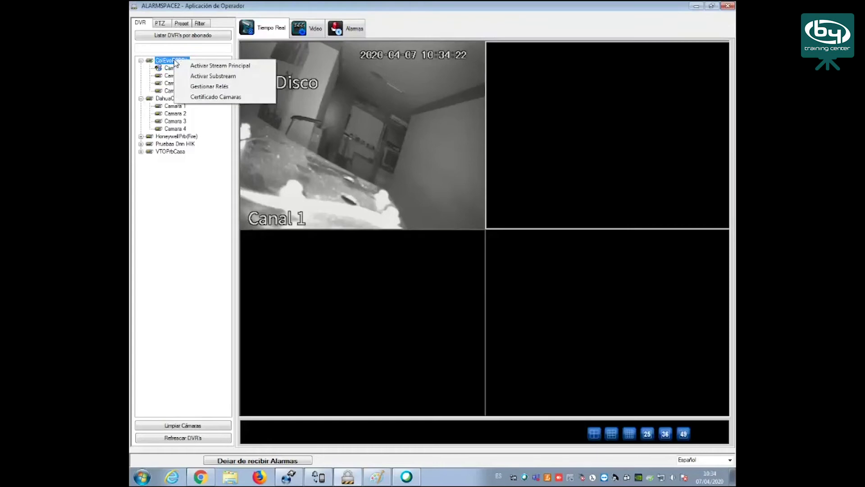
pyautogui.click(228, 97)
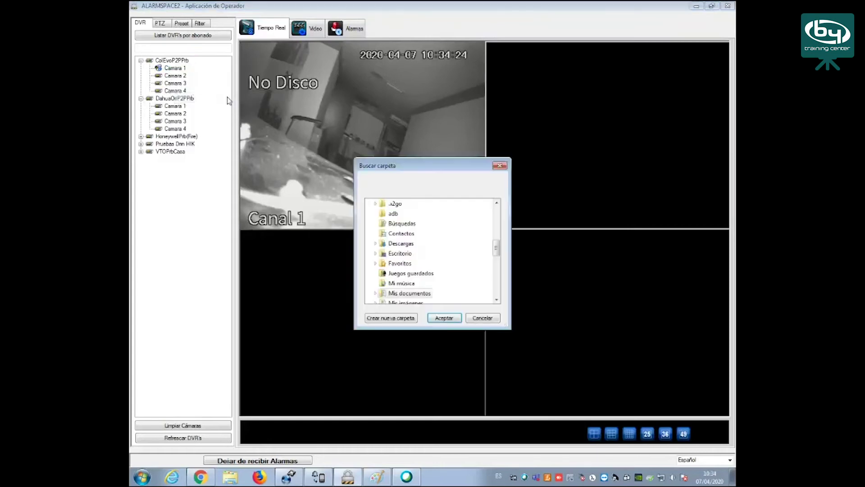
pyautogui.click(411, 294)
pyautogui.click(448, 320)
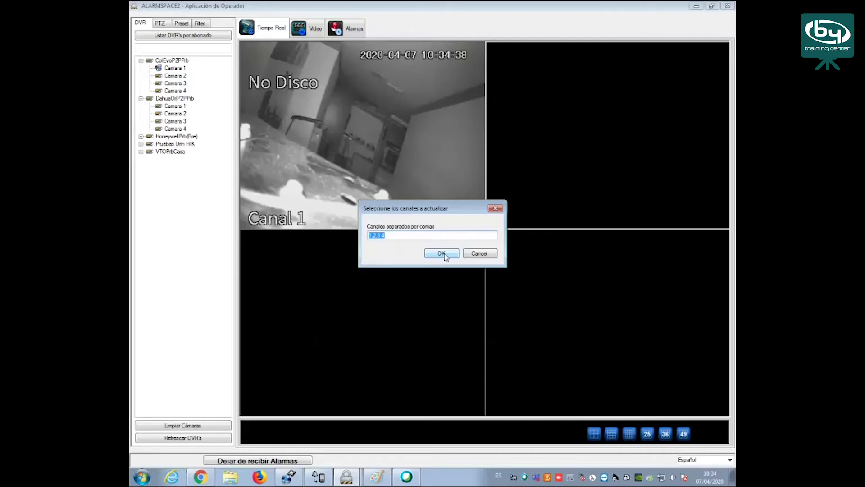
pyautogui.click(444, 253)
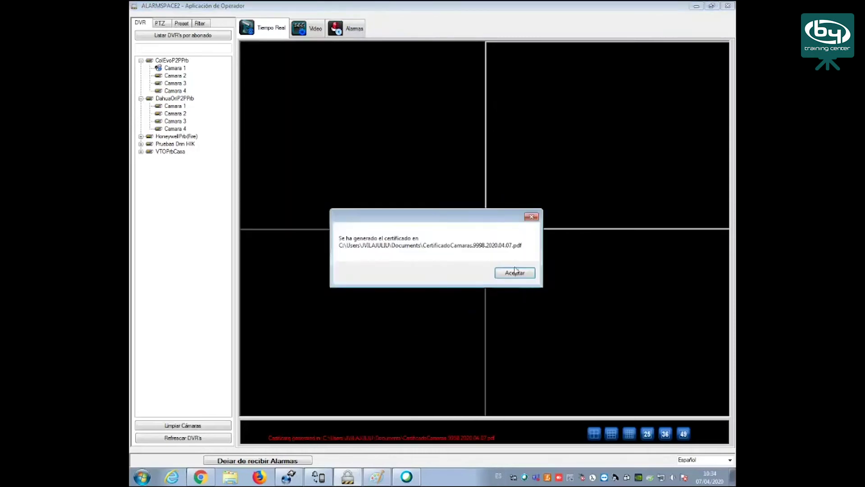
pyautogui.click(517, 273)
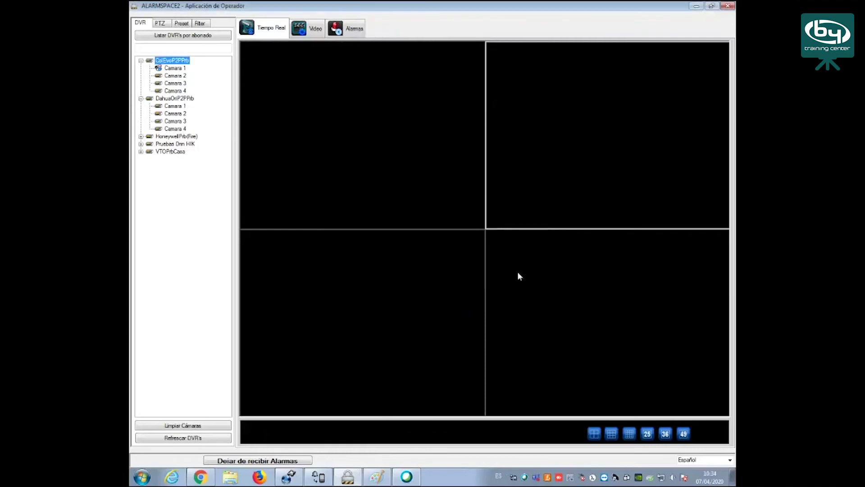
# Open the generated camera certificate PDF from the Documentos library
pyautogui.click(232, 479)
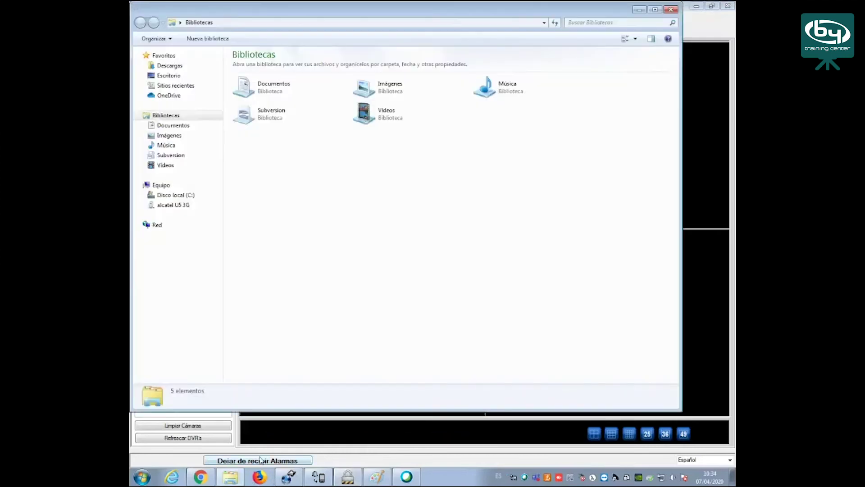
pyautogui.click(183, 126)
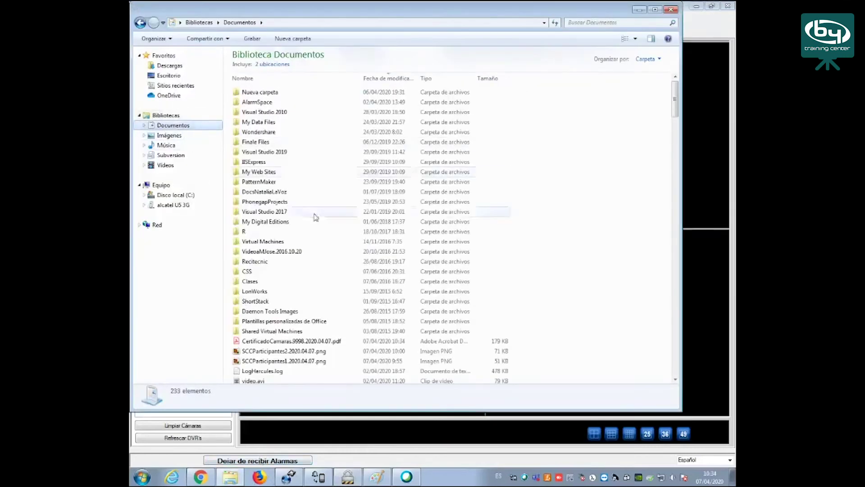
pyautogui.doubleClick(320, 343)
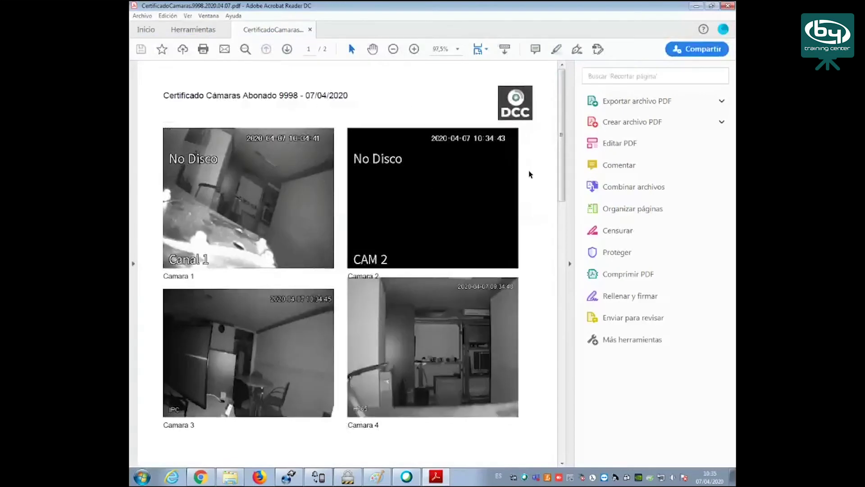
# Scroll through the certificate's four snapshots and page-2 events table, then close Acrobat Reader
pyautogui.scroll(-2, 499, 201)
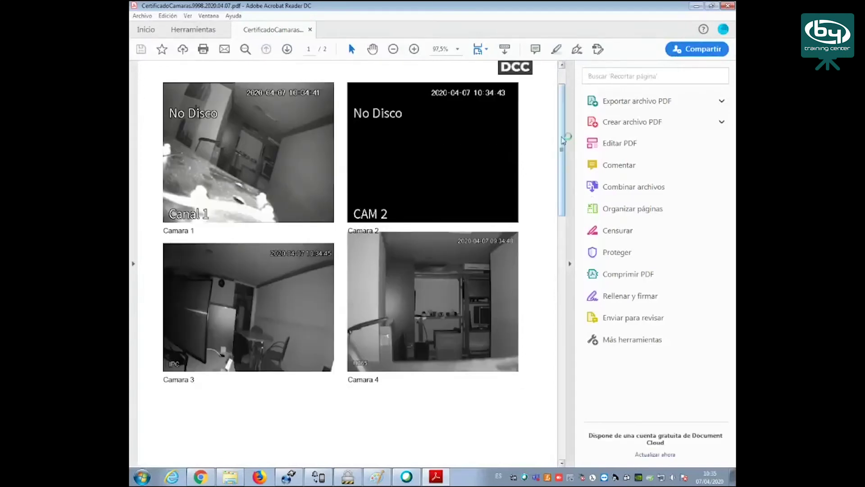
pyautogui.moveTo(561, 143)
pyautogui.mouseDown()
pyautogui.moveTo(561, 128)
pyautogui.moveTo(570, 293)
pyautogui.moveTo(558, 134)
pyautogui.mouseUp()
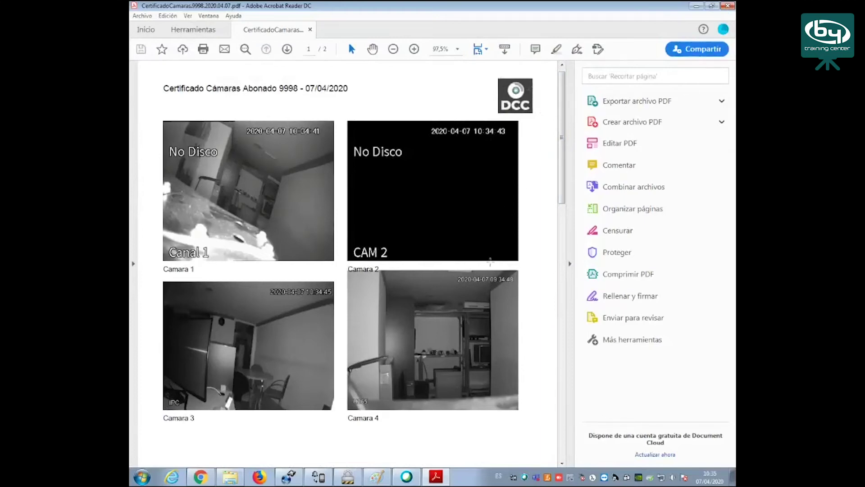
pyautogui.click(728, 7)
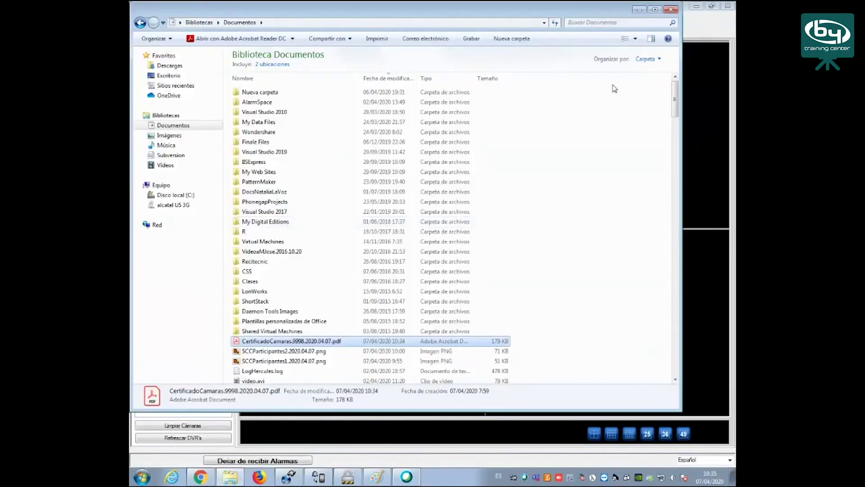
# Open the HoneywellPrb(Fire) panel and reset the central from the Averías Sistema alarm
pyautogui.click(639, 10)
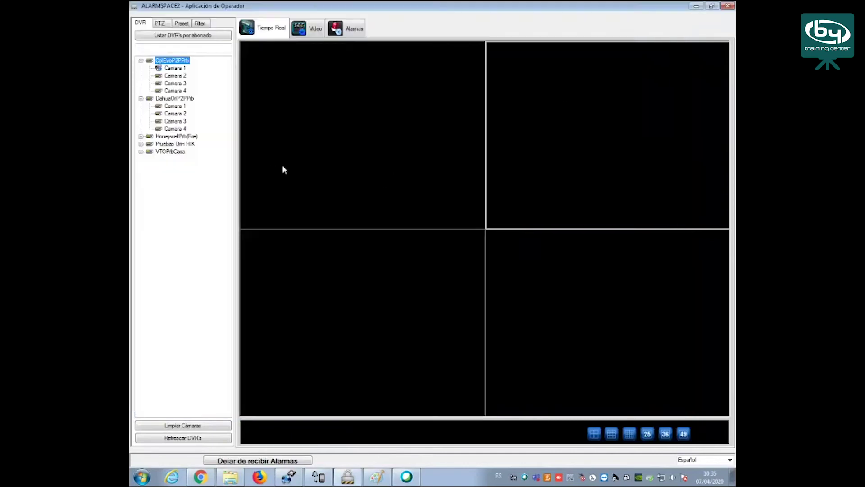
pyautogui.click(180, 137)
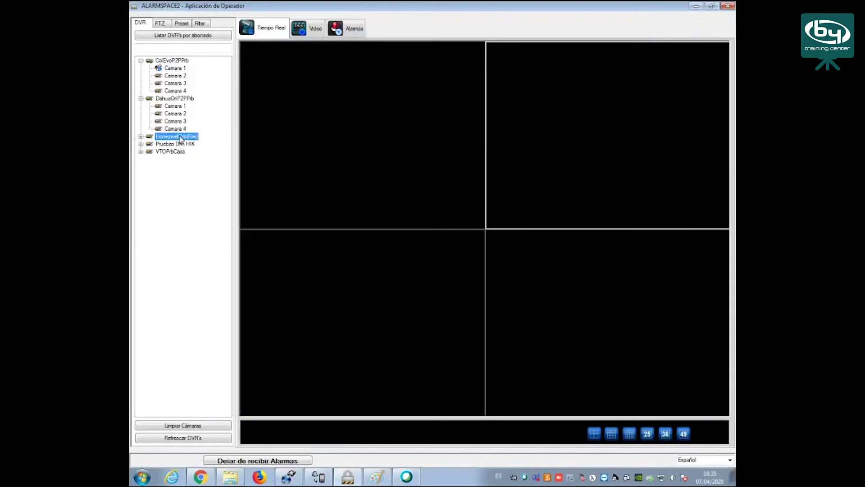
pyautogui.doubleClick(179, 137)
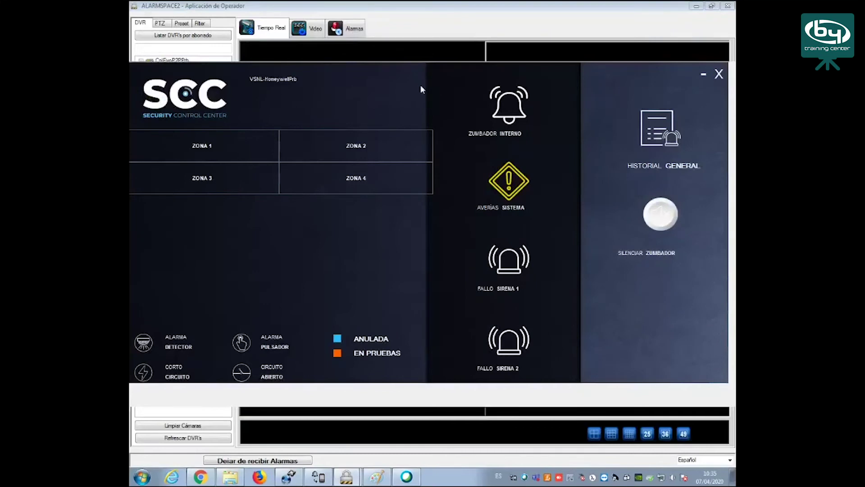
pyautogui.moveTo(209, 147)
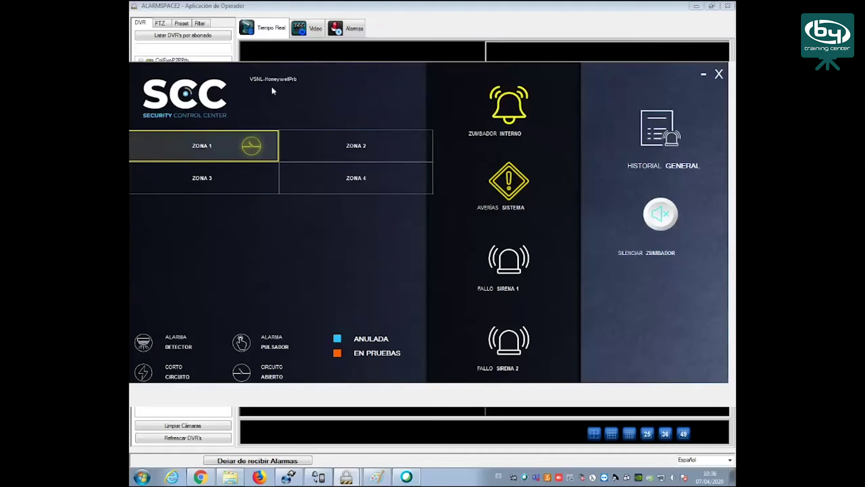
pyautogui.moveTo(252, 148)
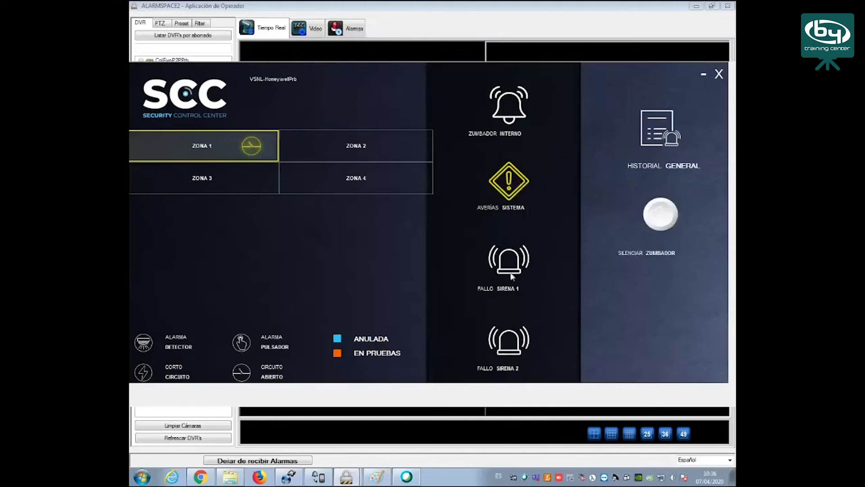
pyautogui.rightClick(508, 184)
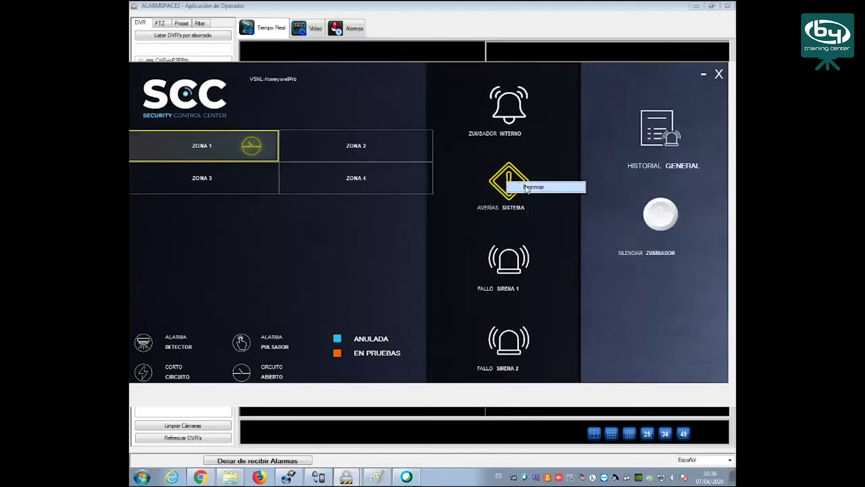
pyautogui.click(527, 188)
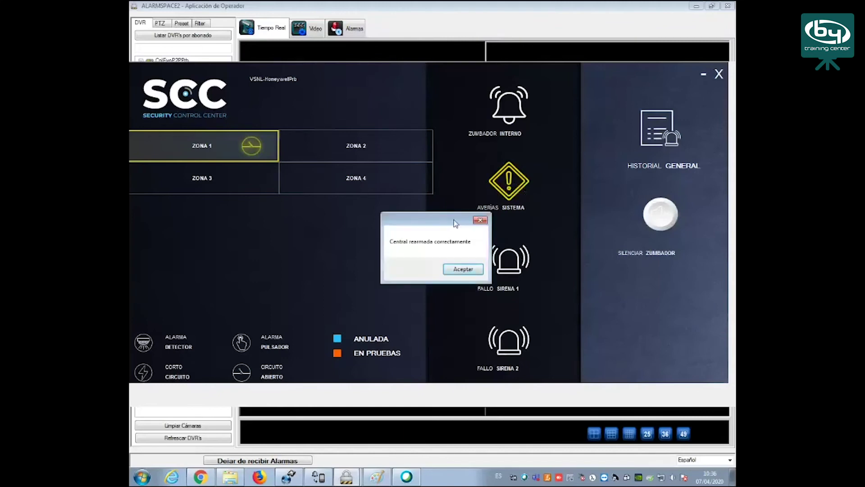
pyautogui.click(472, 268)
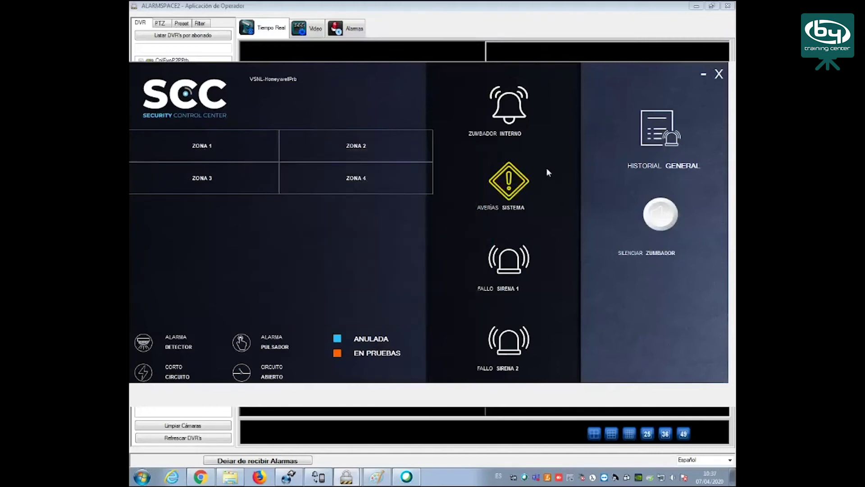
# Put ZONA 4 in test, restore it, and close the fire panel
pyautogui.rightClick(330, 176)
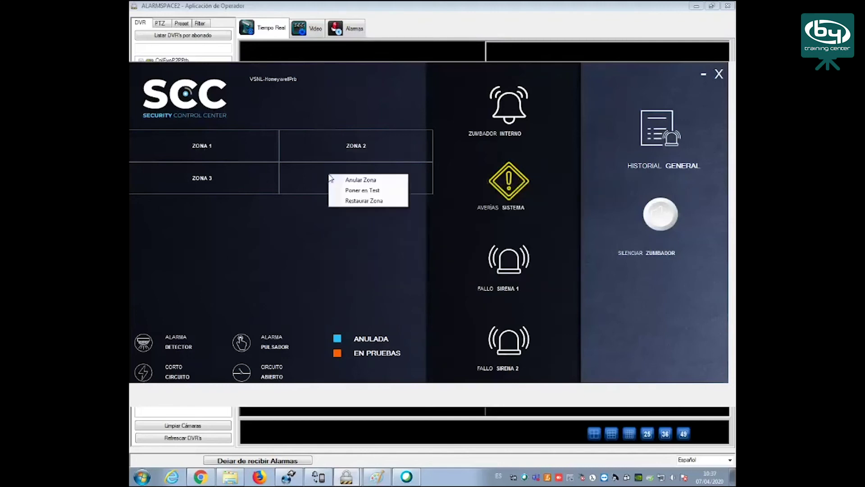
pyautogui.click(362, 190)
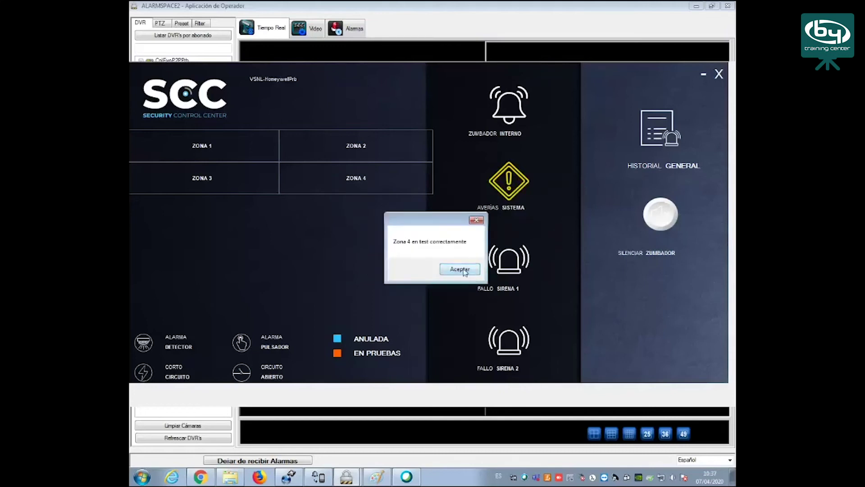
pyautogui.click(464, 270)
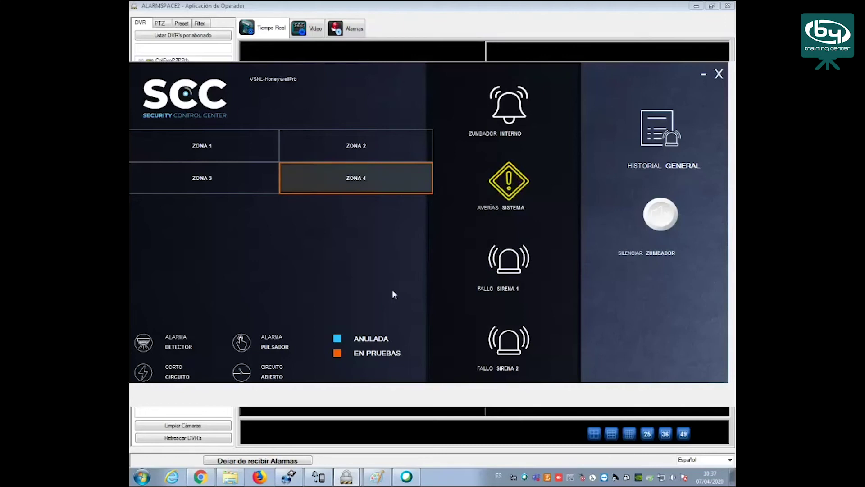
pyautogui.rightClick(368, 179)
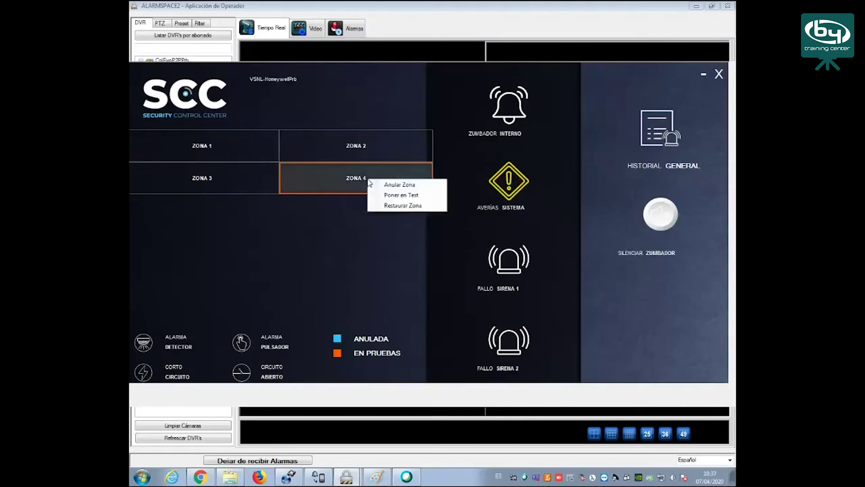
pyautogui.click(398, 205)
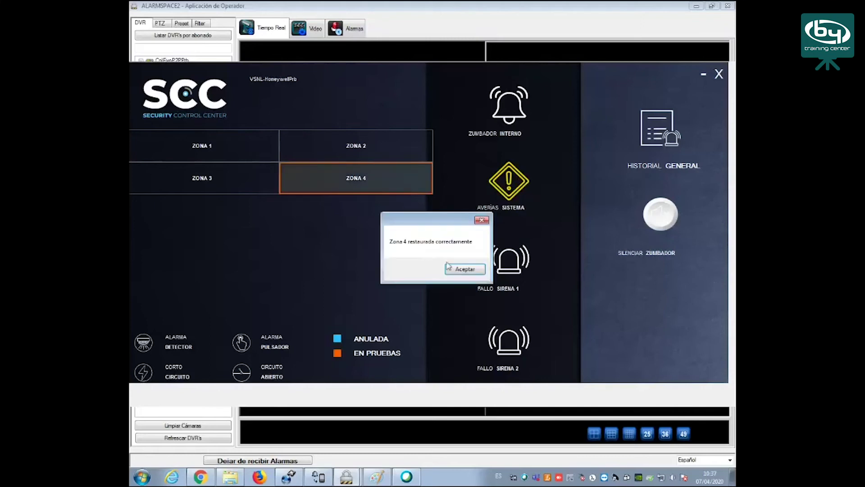
pyautogui.click(464, 269)
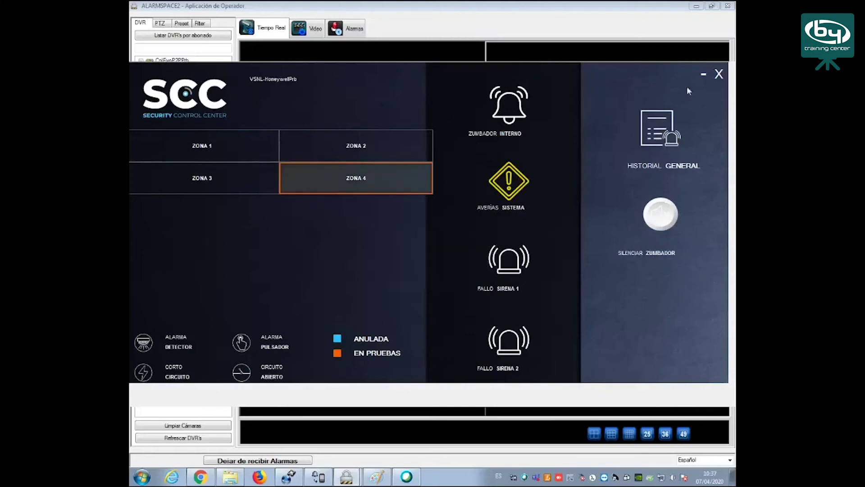
pyautogui.click(720, 74)
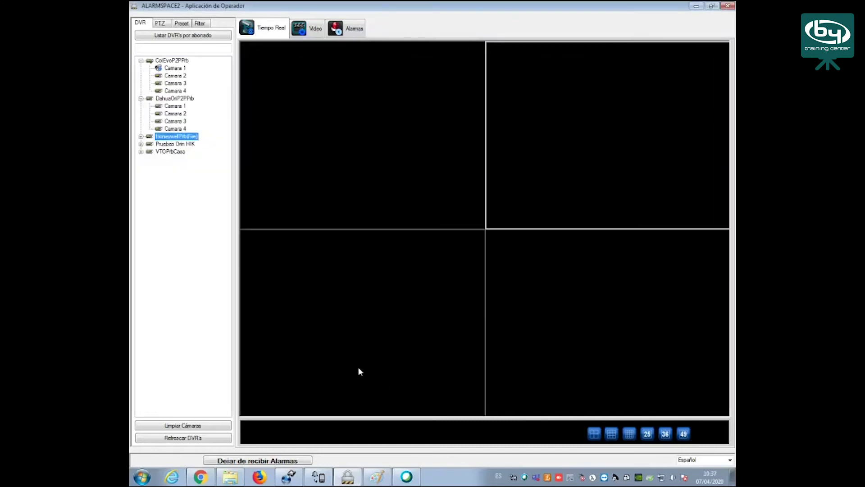
# Talk to the VTOPrbCasa caller, open the door, and release the call
pyautogui.moveTo(319, 479)
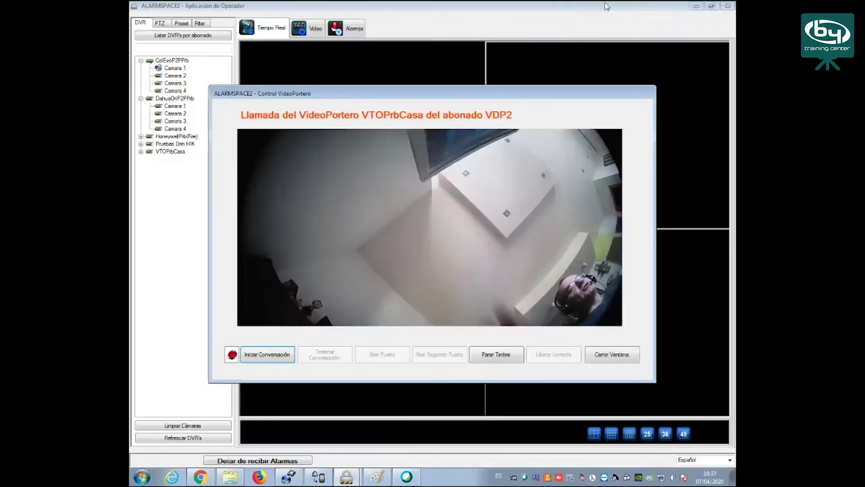
pyautogui.click(280, 356)
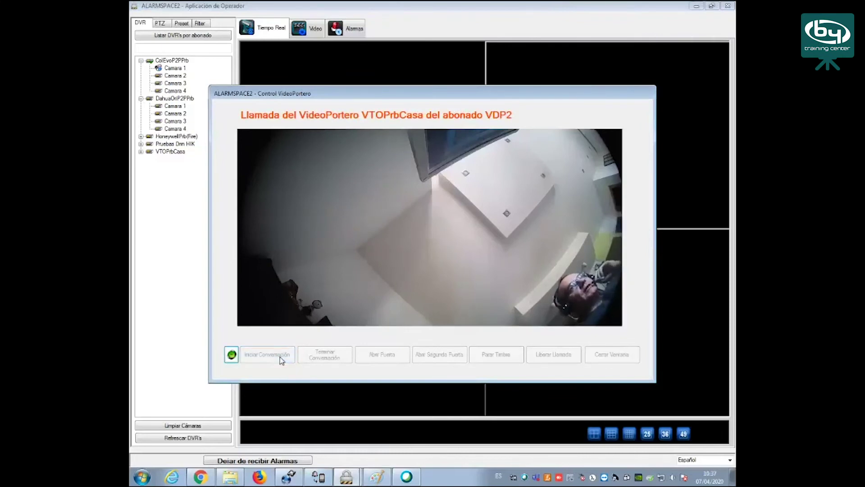
pyautogui.click(327, 356)
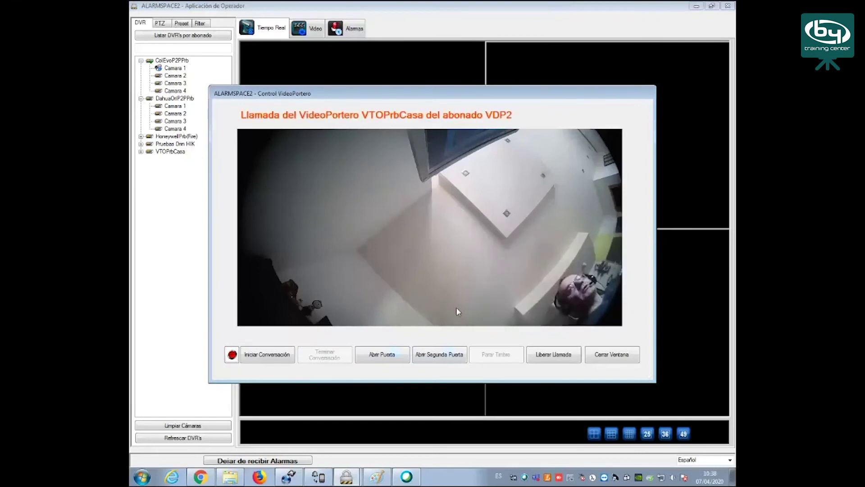
pyautogui.click(387, 356)
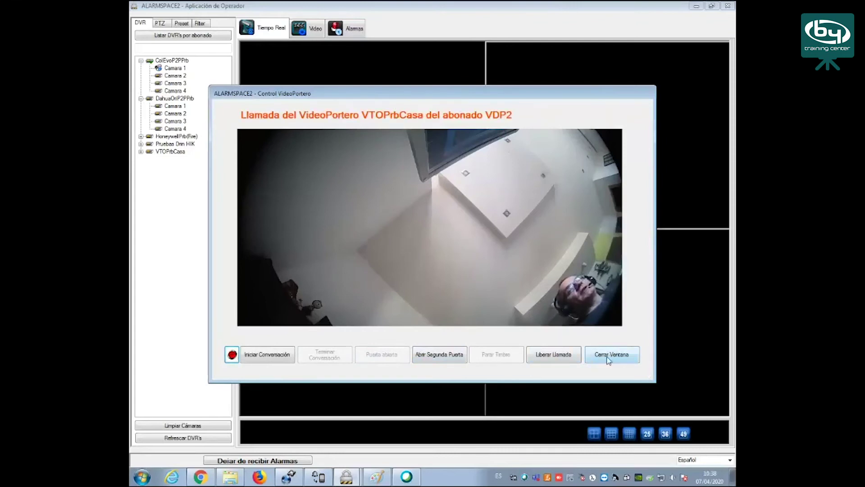
pyautogui.click(560, 358)
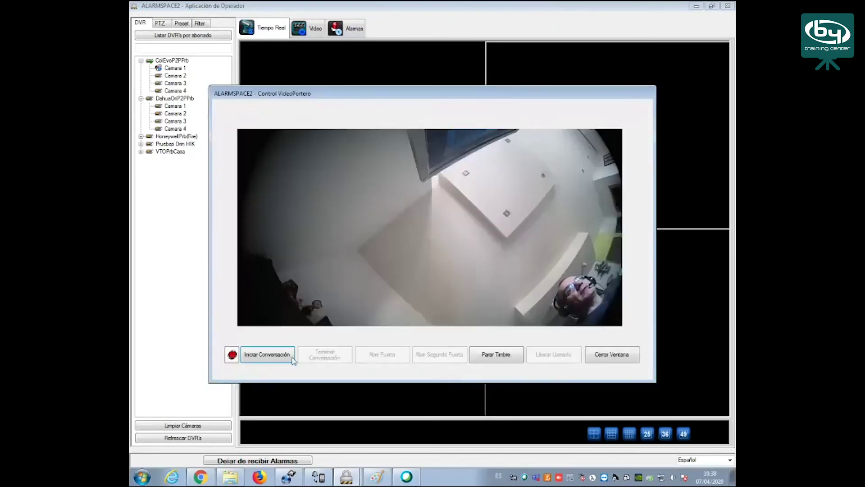
# Start and end another intercom conversation, close the call window, and select VTOPrbCasa
pyautogui.click(279, 356)
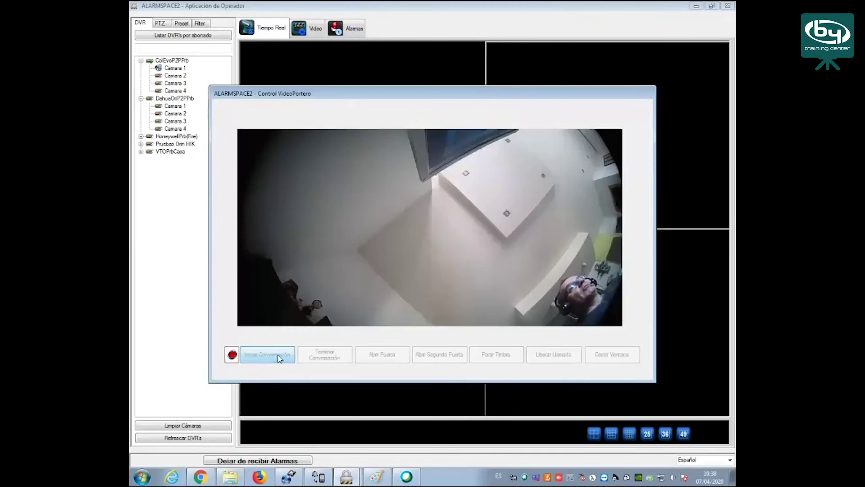
pyautogui.click(335, 358)
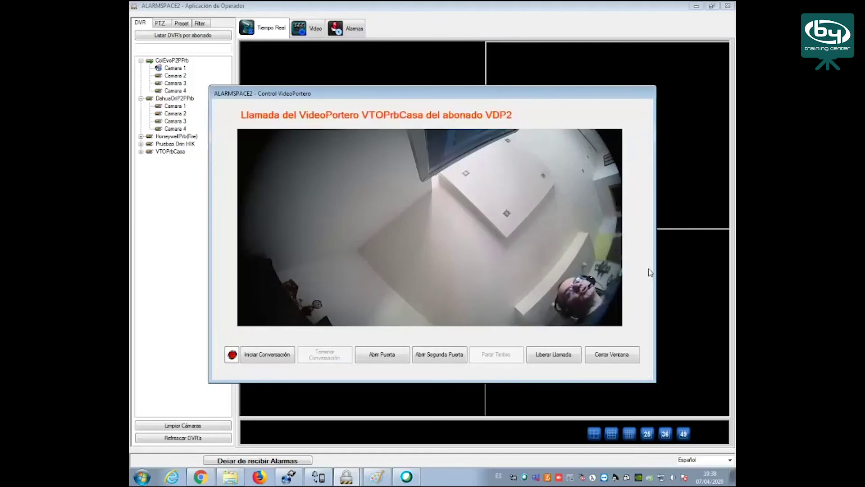
pyautogui.click(624, 355)
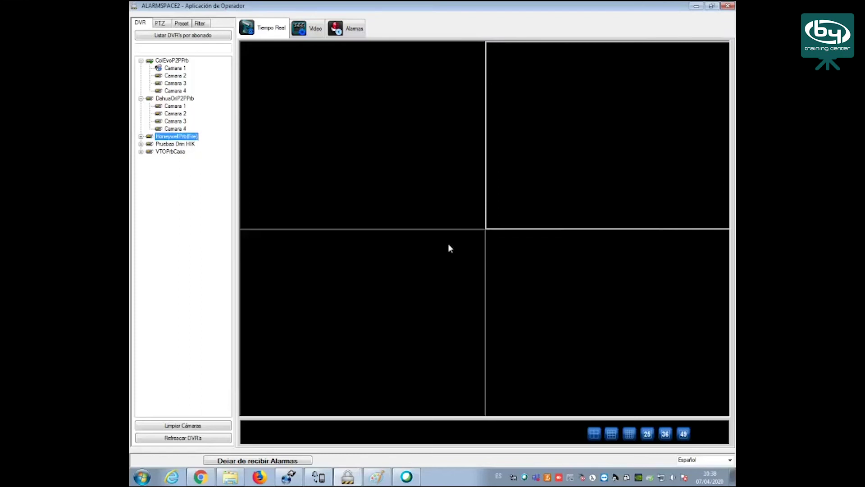
pyautogui.click(175, 152)
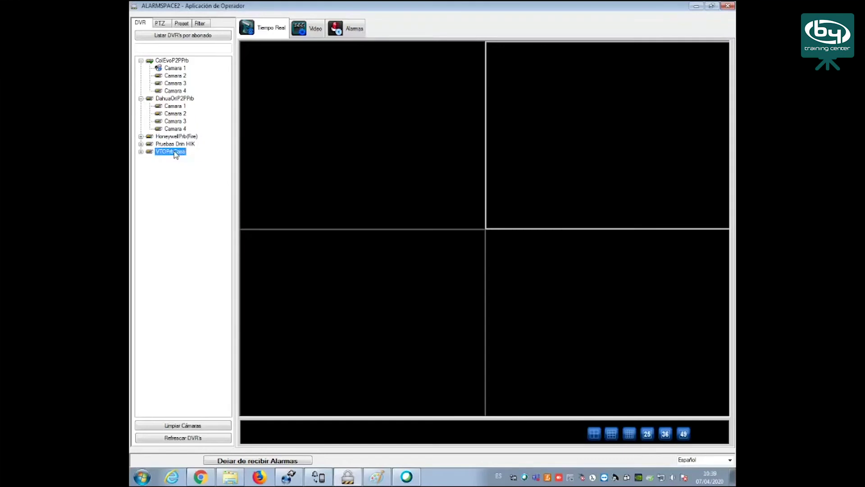
pyautogui.rightClick(175, 154)
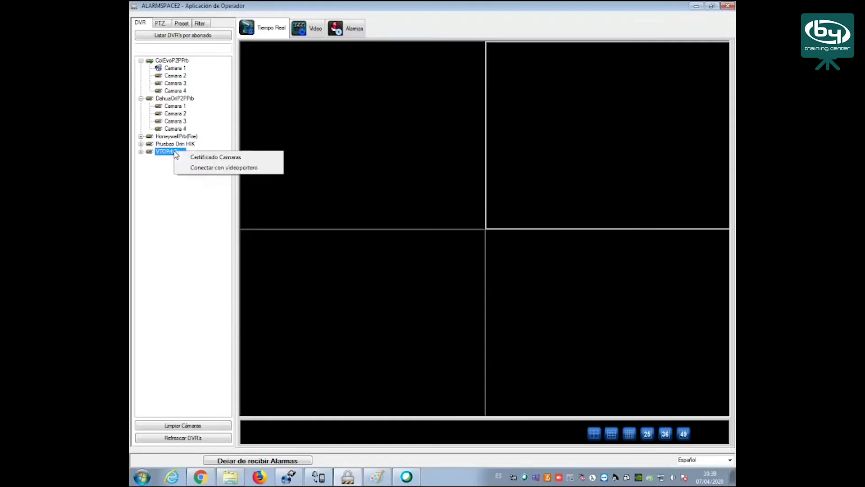
pyautogui.click(218, 168)
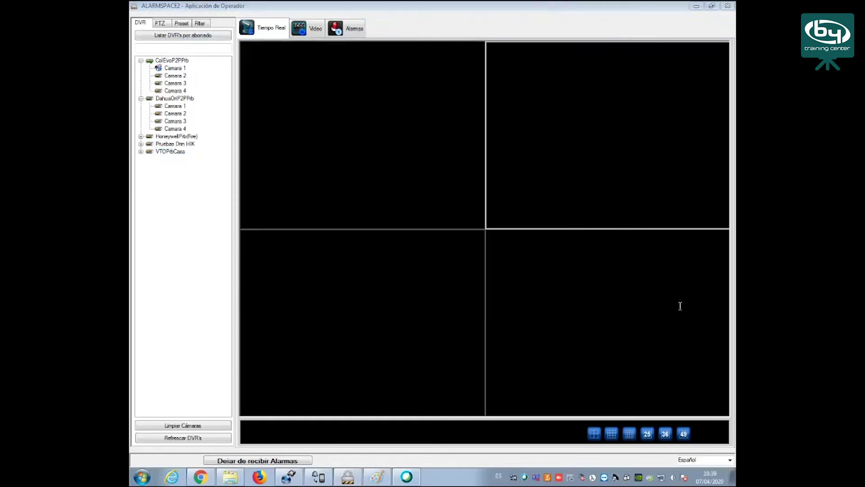
pyautogui.moveTo(652, 273); pyautogui.dragTo(638, 111)
# In the server app, name HoneywellPrb channel 1 'ZONA ONE', save, and close the channel dialog
pyautogui.click(296, 473)
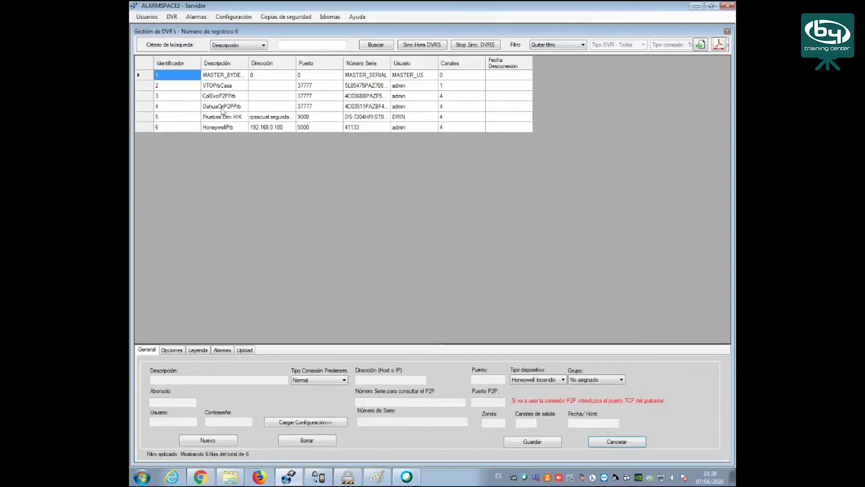
pyautogui.click(228, 128)
pyautogui.click(229, 350)
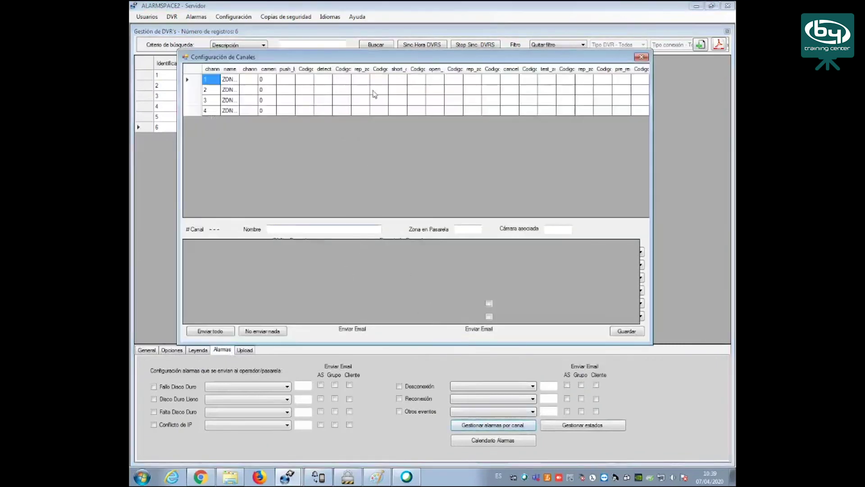
pyautogui.click(235, 80)
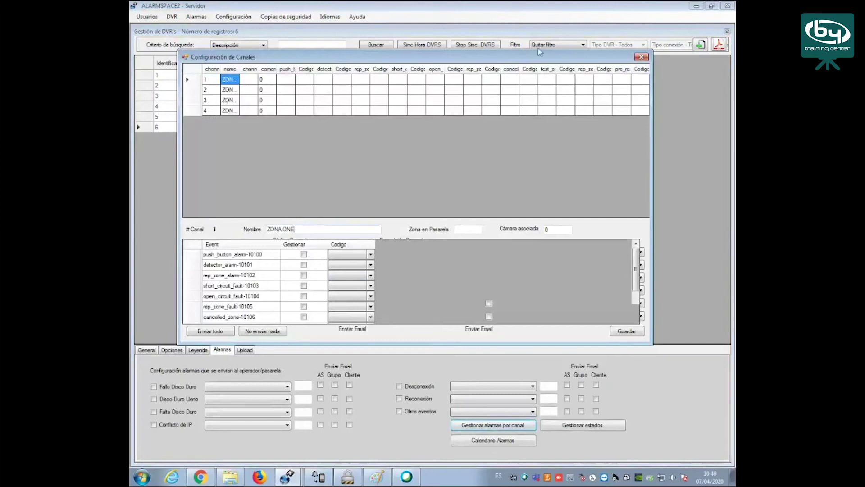
pyautogui.moveTo(541, 56); pyautogui.dragTo(445, 60)
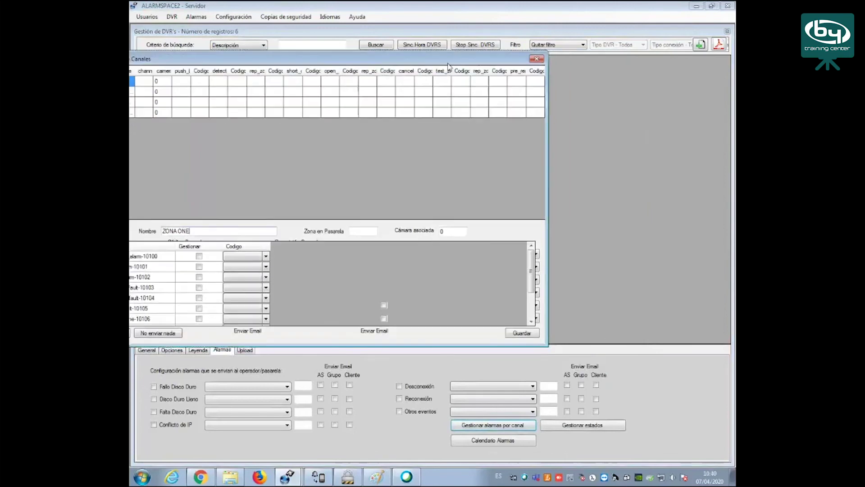
pyautogui.click(522, 333)
pyautogui.click(537, 61)
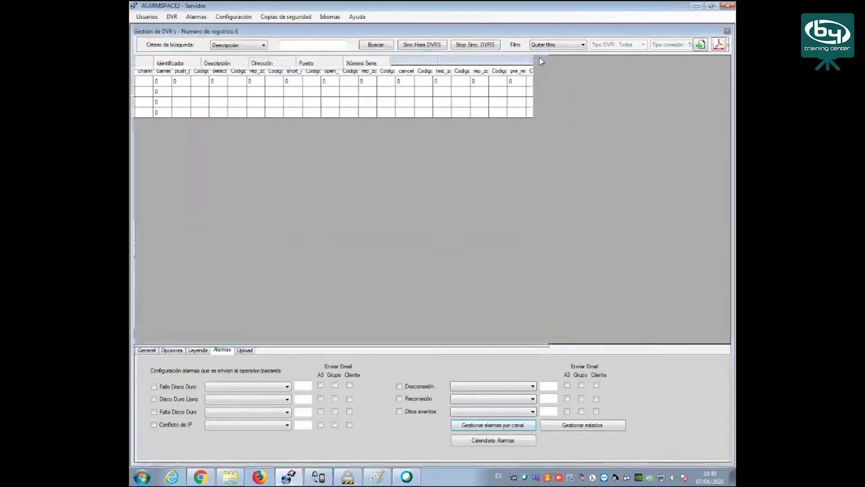
# Open the HoneywellPrb(Fire) panel in the operator app to check ZONA ONE, then close it
pyautogui.click(355, 477)
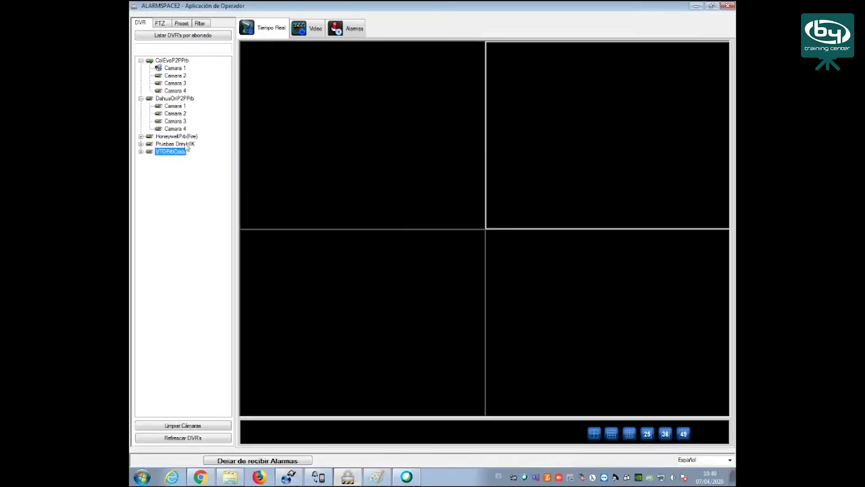
pyautogui.doubleClick(185, 137)
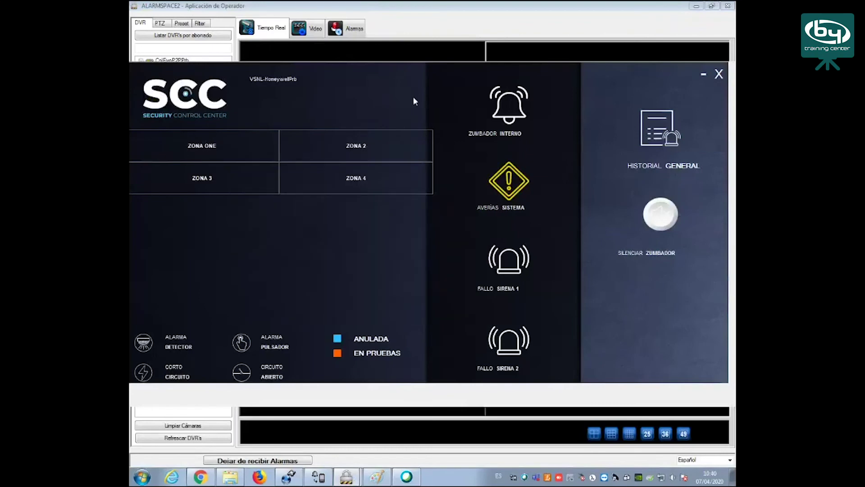
pyautogui.click(720, 74)
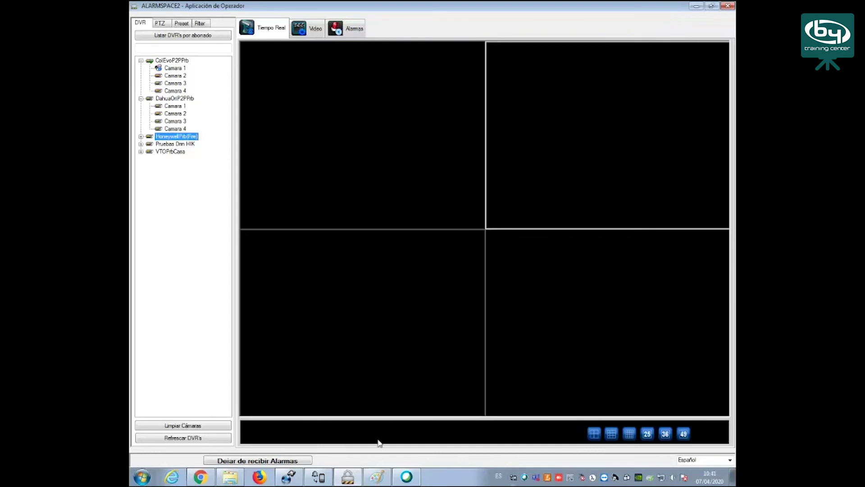
# Load bydemes.com in a new Chrome tab
pyautogui.click(199, 479)
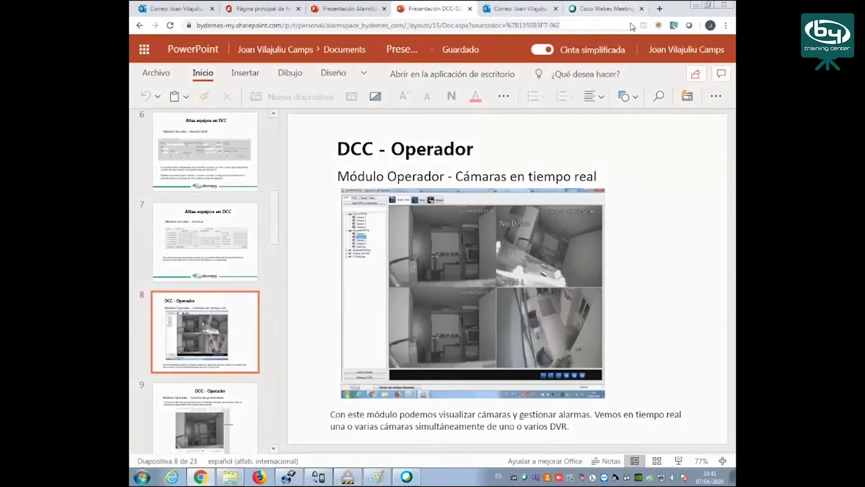
pyautogui.click(659, 8)
pyautogui.click(509, 24)
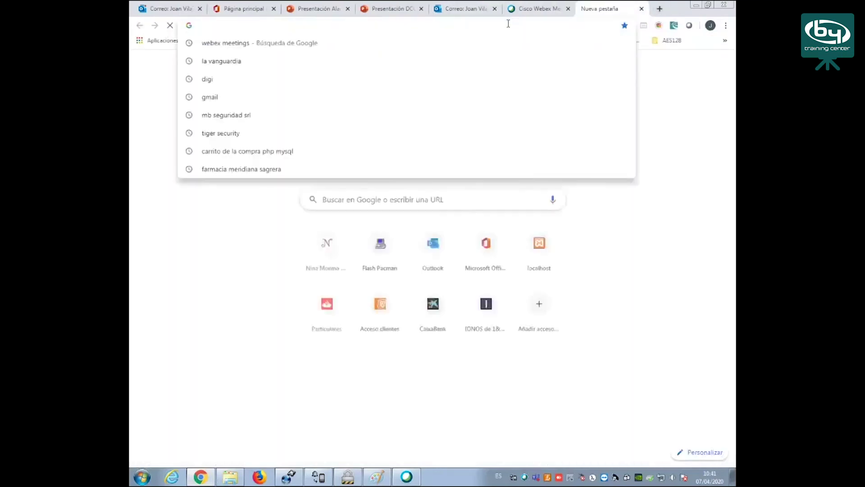
pyautogui.write('bydemes.com')
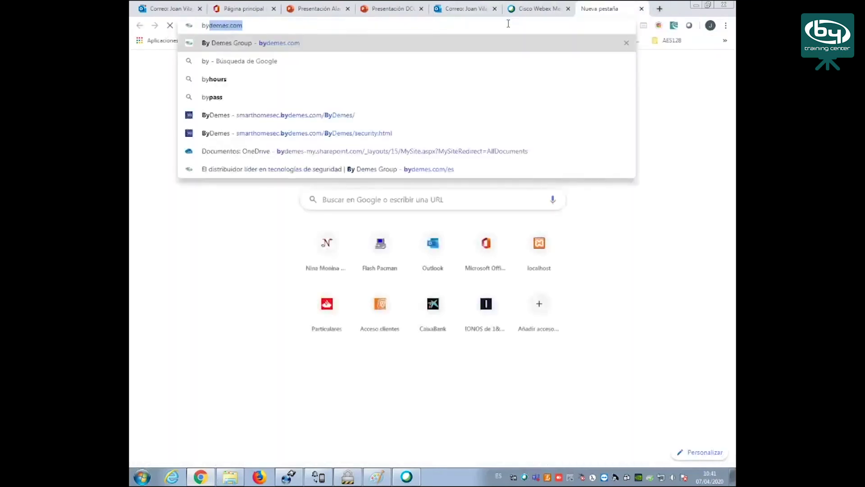
pyautogui.press('Return')
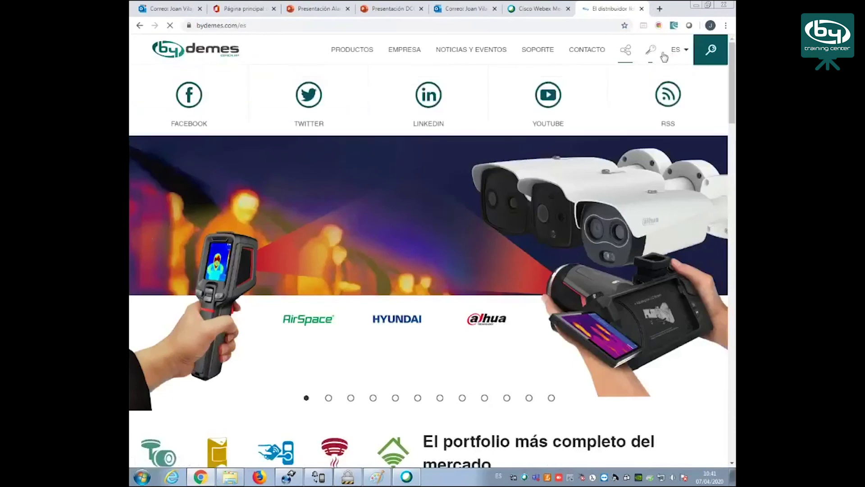
# Sign in to the Área Privada with the account e-mail and password
pyautogui.moveTo(650, 51)
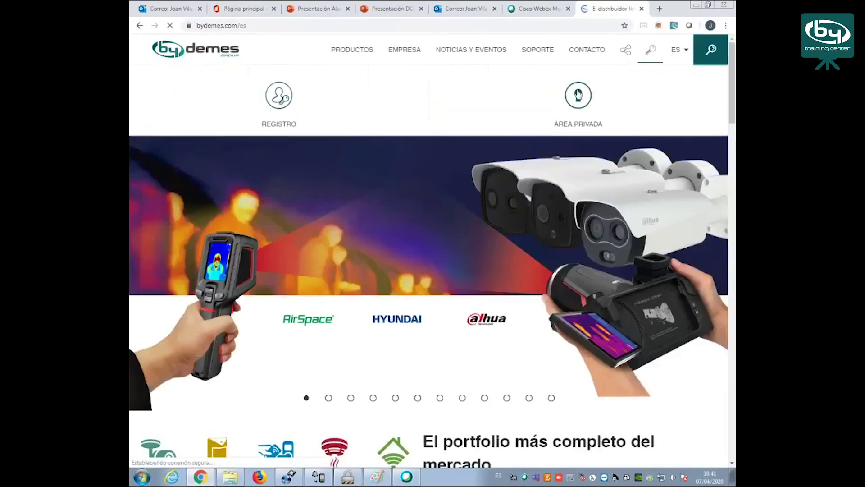
pyautogui.click(578, 94)
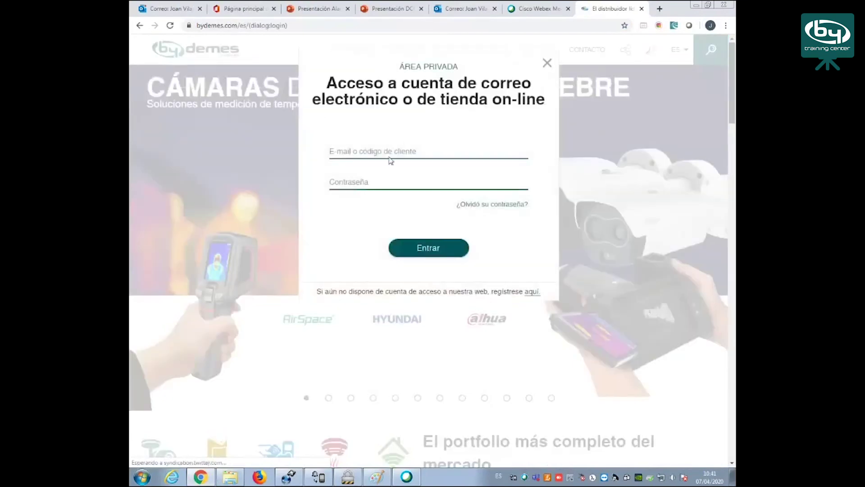
pyautogui.click(377, 150)
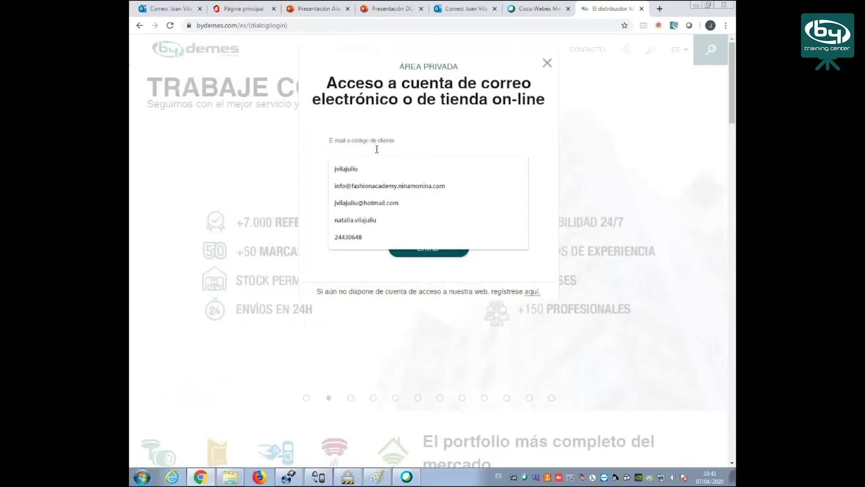
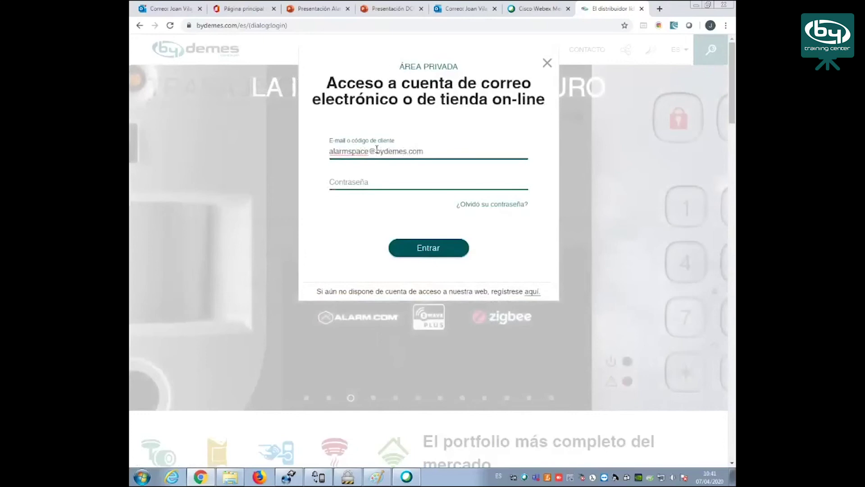
pyautogui.press('Tab')
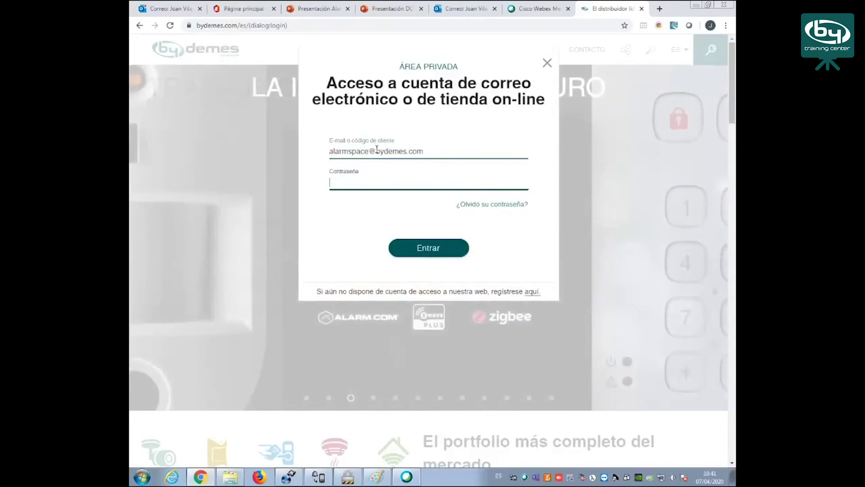
pyautogui.write('•••••••••')
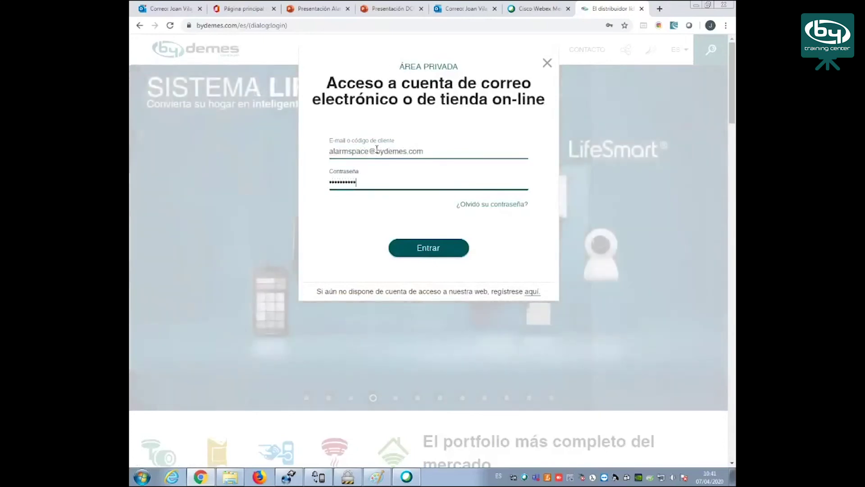
pyautogui.press('Return')
pyautogui.click(577, 50)
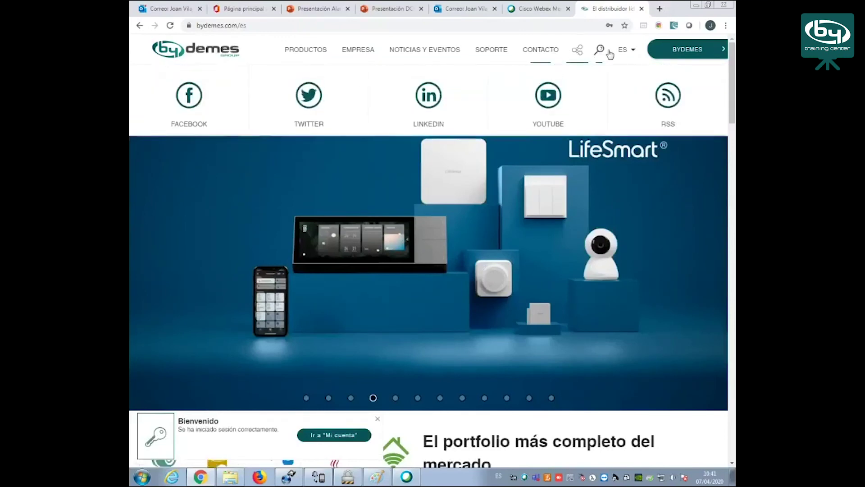
pyautogui.click(506, 53)
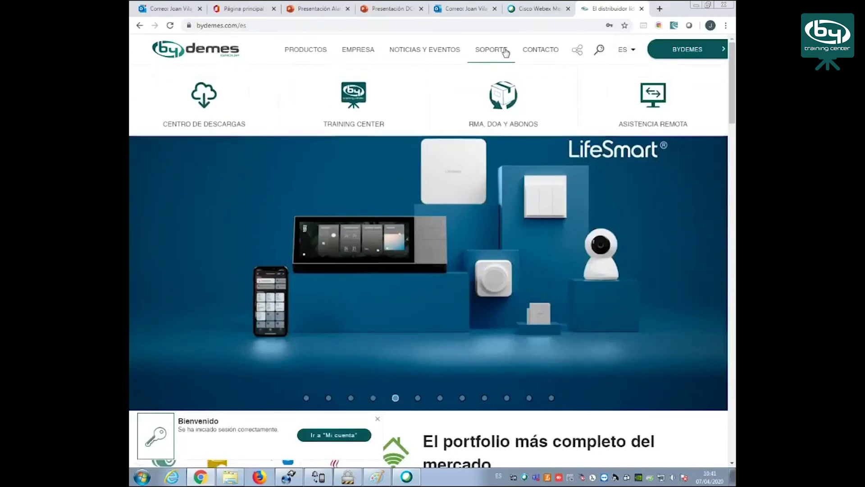
# Go to Centro de descargas > Manuales and Software > CCTV > Programas y Utilidades
pyautogui.click(199, 105)
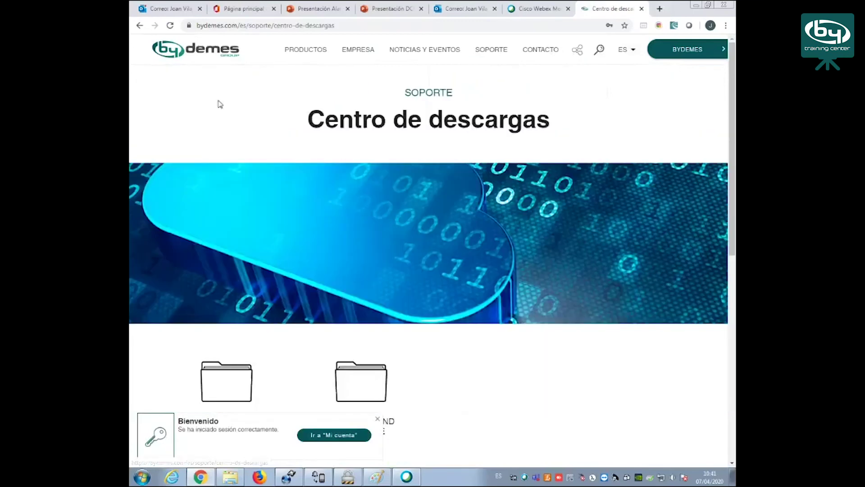
pyautogui.scroll(-3, 448, 302)
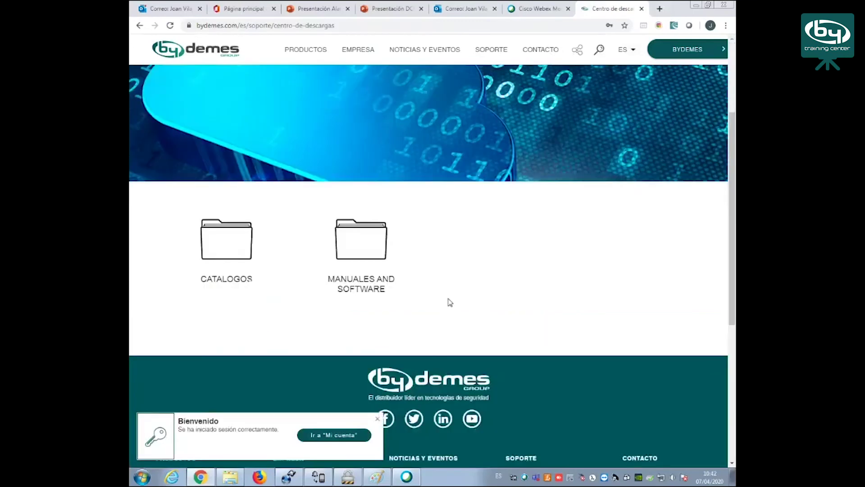
pyautogui.click(374, 249)
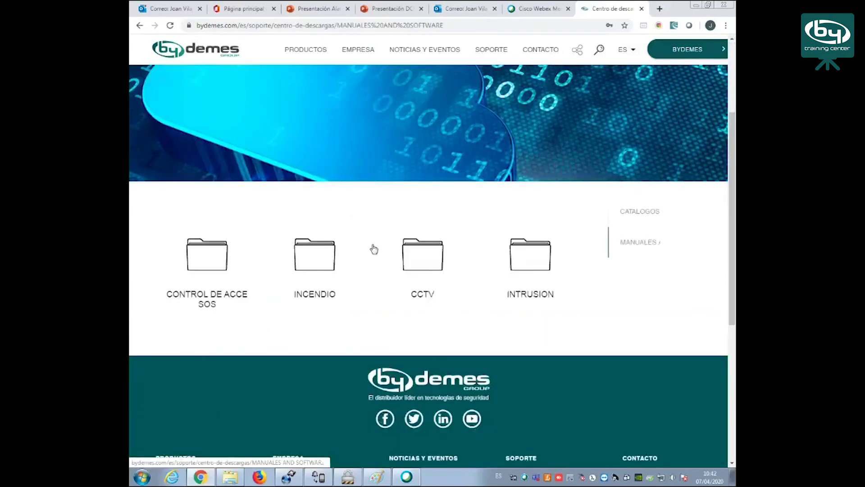
pyautogui.click(429, 256)
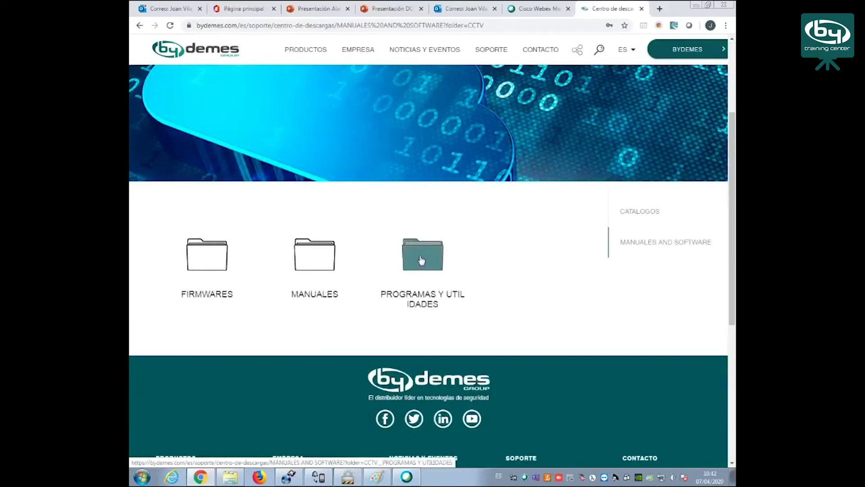
pyautogui.click(421, 261)
pyautogui.scroll(-2, 355, 255)
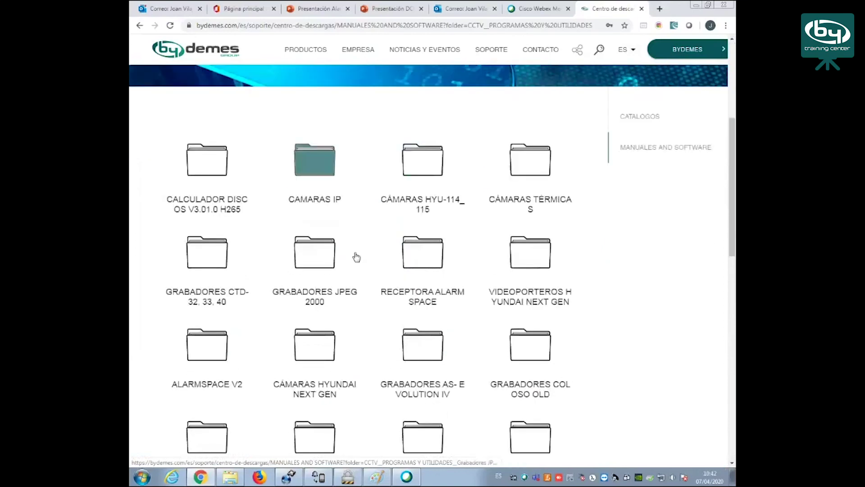
pyautogui.scroll(-1, 356, 257)
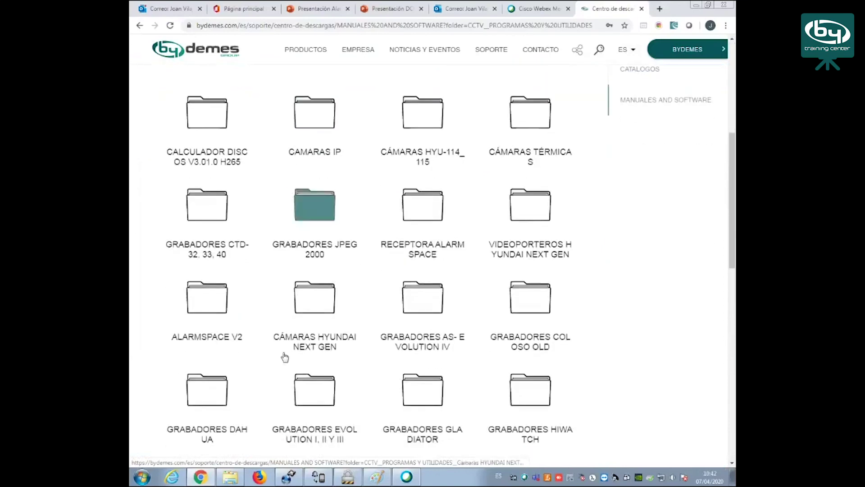
# Open the ALARMSPACE V2 > MAYO 2019 folder, then bring up the file browser
pyautogui.click(212, 306)
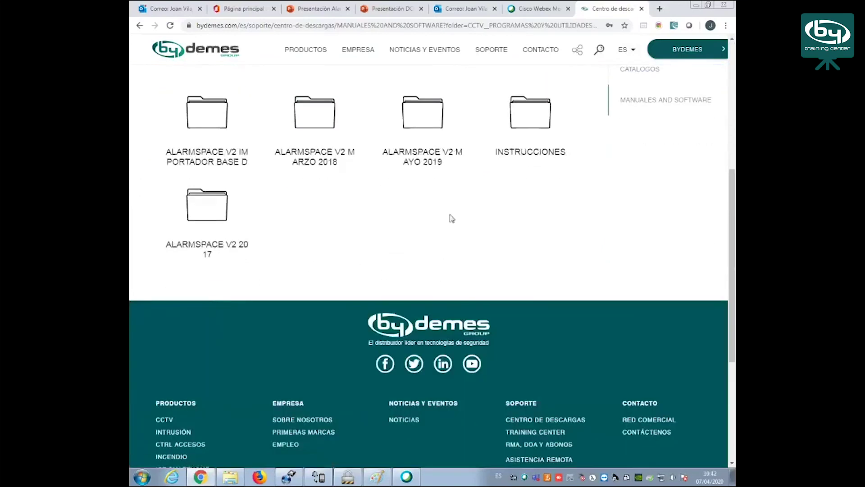
pyautogui.scroll(1, 452, 218)
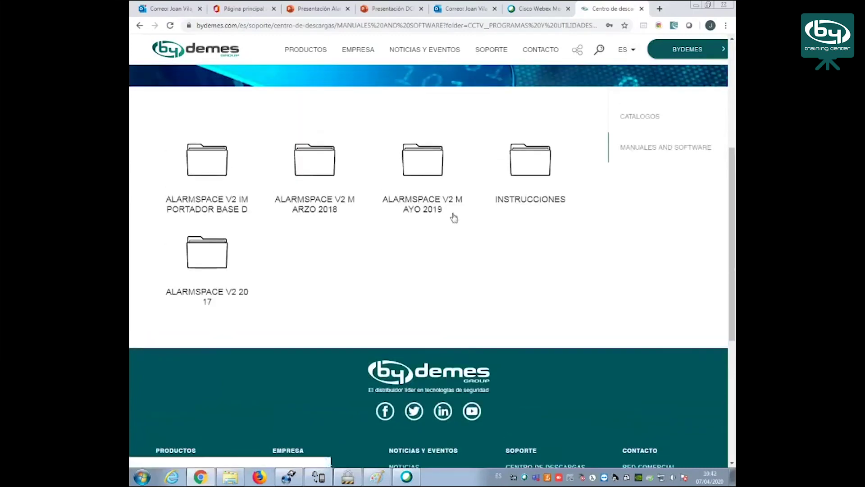
pyautogui.click(427, 166)
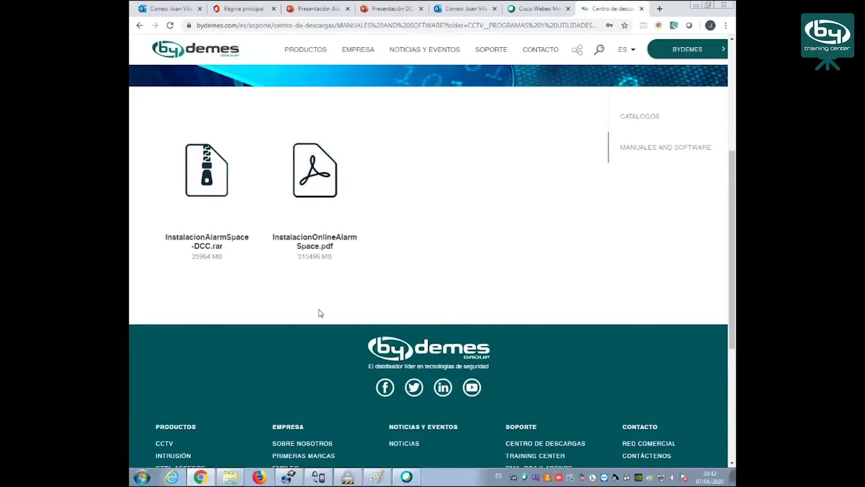
pyautogui.click(230, 477)
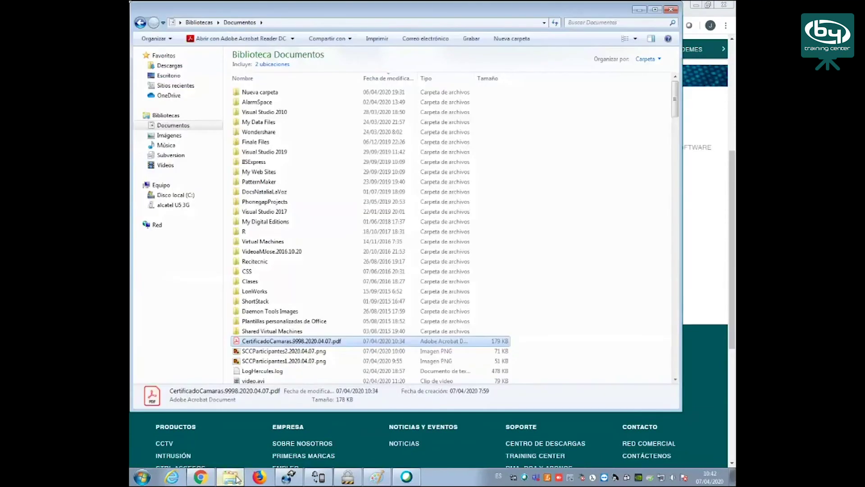
# Browse the C: drive into the ProjectsGit\AlarmSpace project folder
pyautogui.click(177, 195)
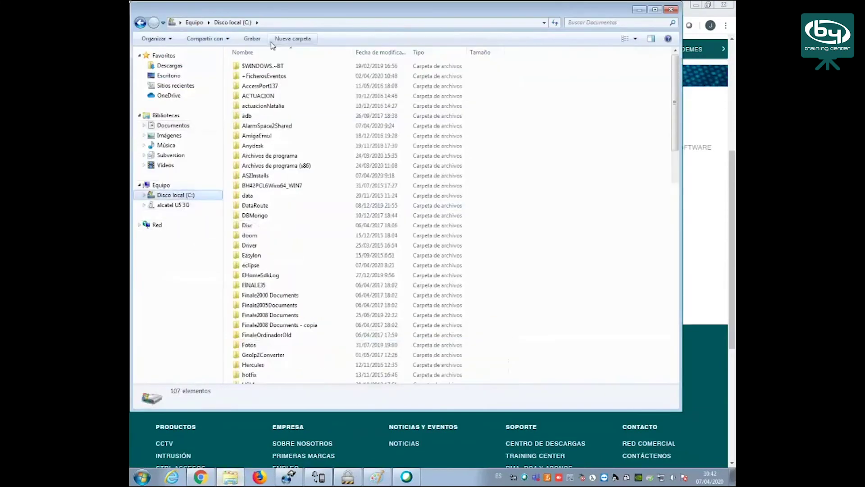
pyautogui.click(281, 305)
pyautogui.scroll(-7, 279, 308)
pyautogui.scroll(-7, 280, 310)
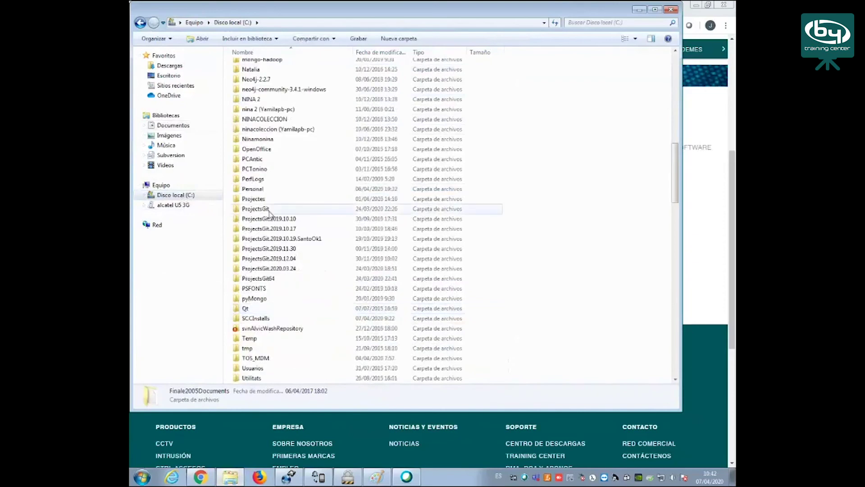
pyautogui.doubleClick(266, 209)
pyautogui.doubleClick(257, 66)
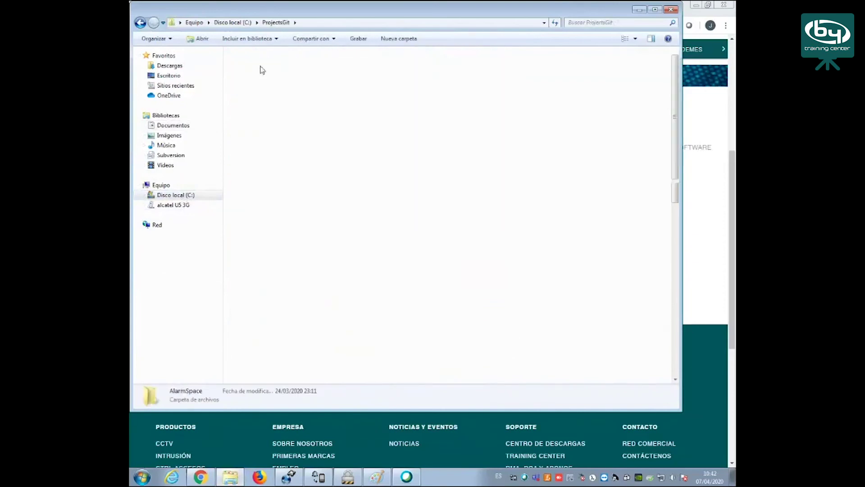
# Go into GeneralInstaller\GeneralInstaller\bin\Debug and launch GeneralInstaller.exe
pyautogui.scroll(-10, 309, 197)
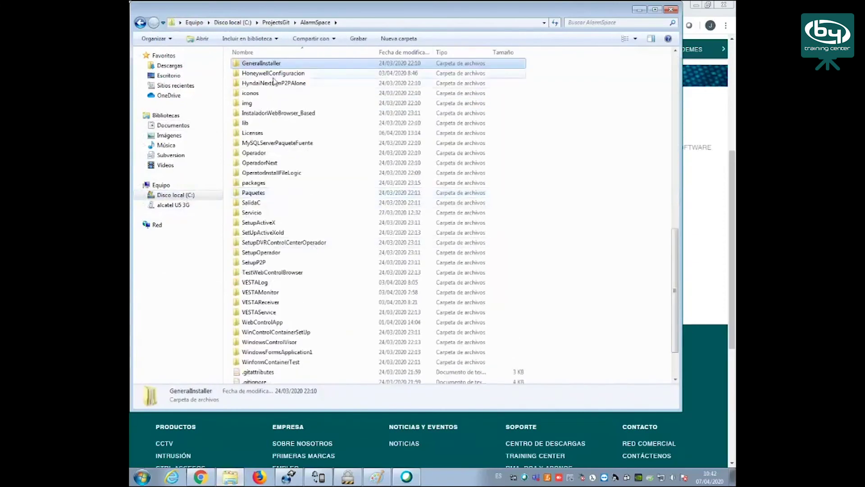
pyautogui.doubleClick(268, 64)
pyautogui.doubleClick(269, 65)
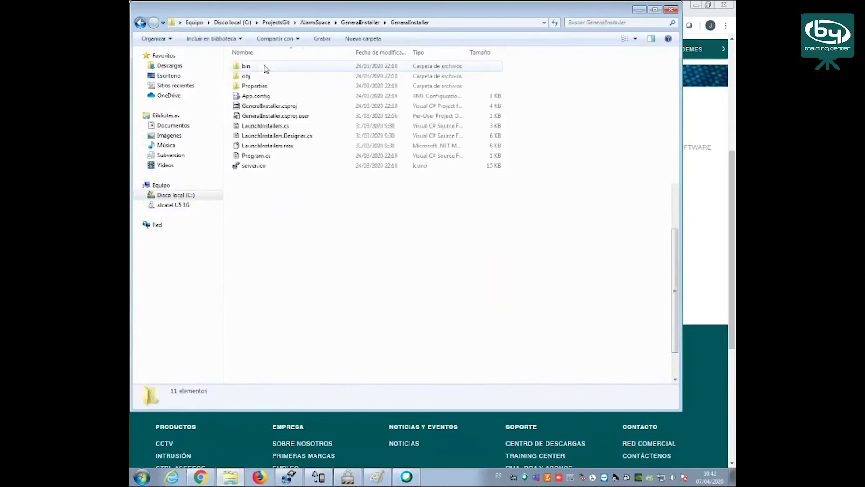
pyautogui.doubleClick(265, 67)
pyautogui.click(261, 70)
pyautogui.doubleClick(250, 66)
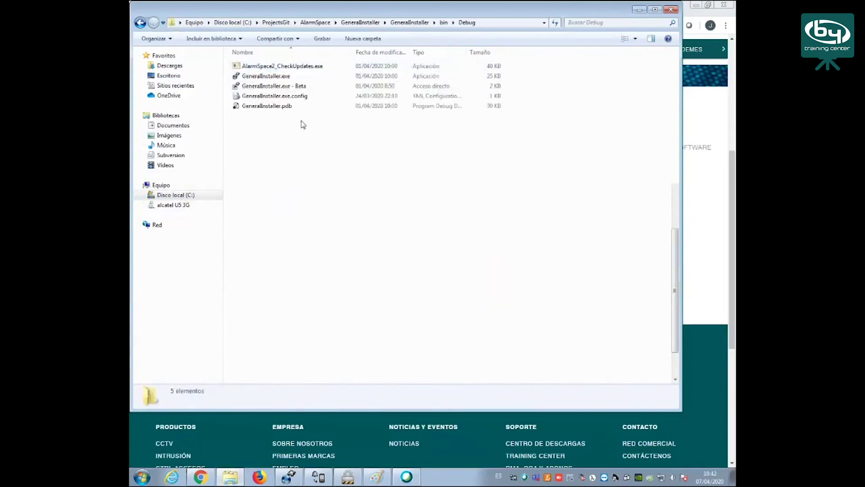
pyautogui.doubleClick(265, 77)
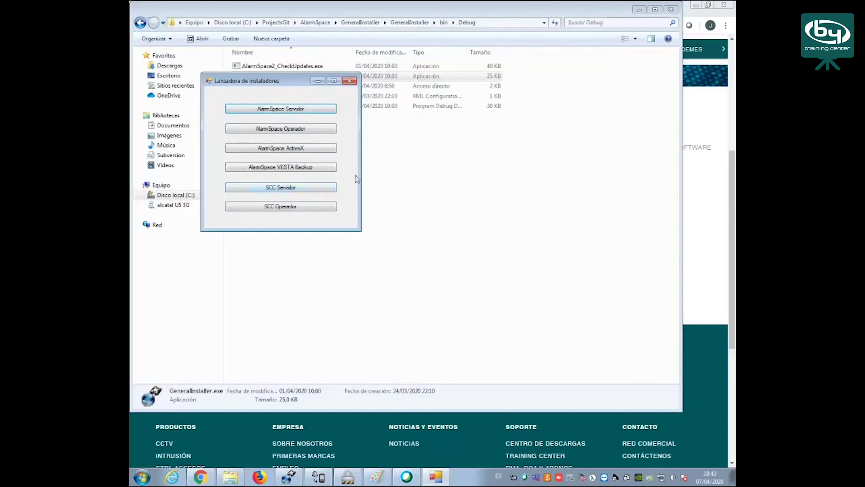
# Choose SCC Servidor in the installer launcher to begin the SecurityControlCenter install
pyautogui.click(294, 190)
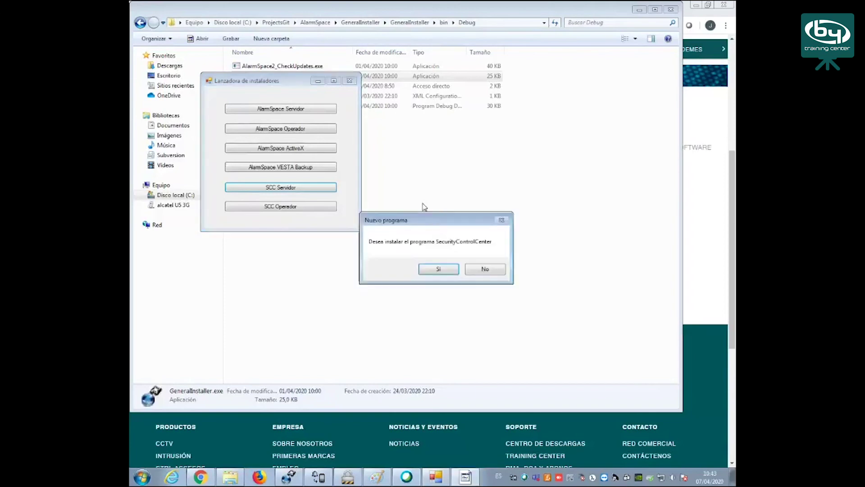
# Confirm the SecurityControlCenter install, dismiss the DVRControlCenter update notice, and minimize the launcher
pyautogui.click(439, 269)
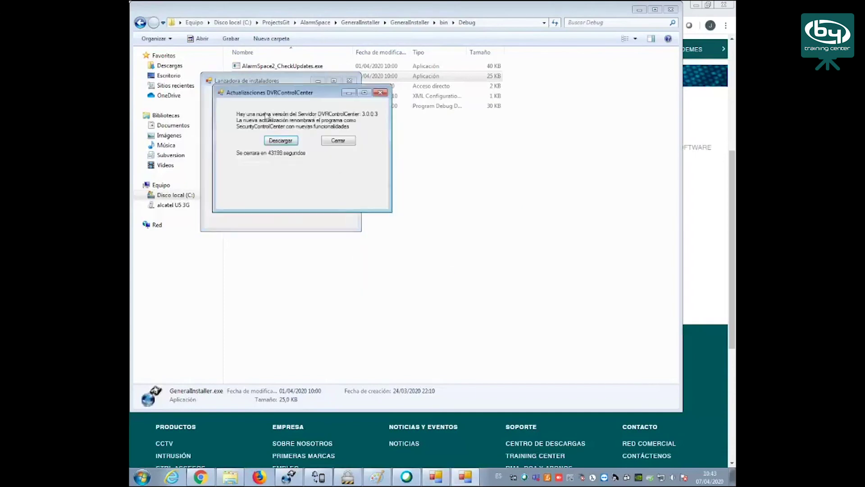
pyautogui.click(338, 141)
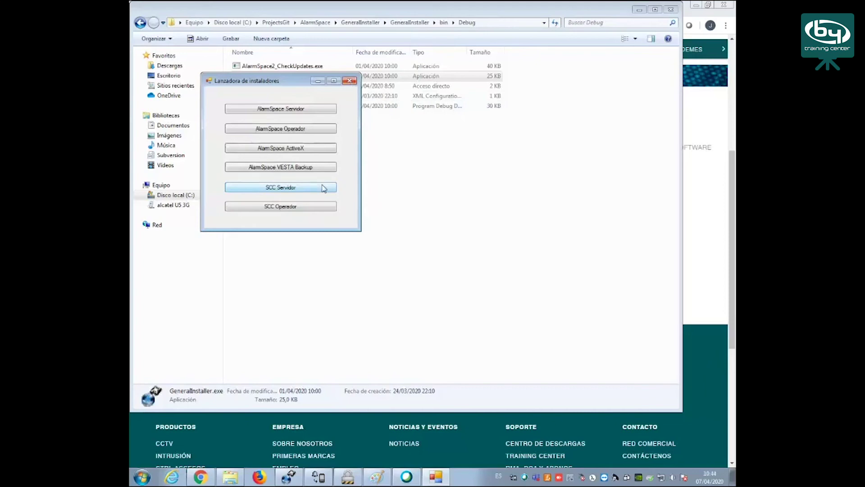
pyautogui.click(324, 188)
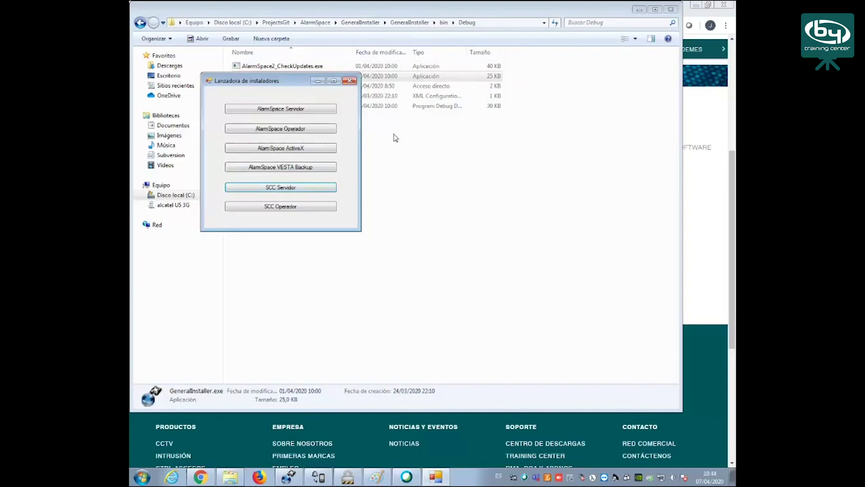
pyautogui.click(319, 82)
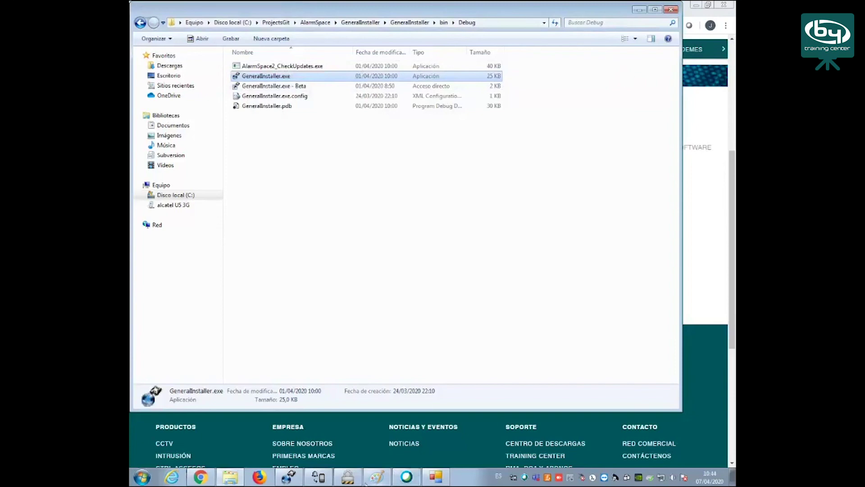
# Answer the VTOPrbCasa intercom call, end the conversation, and close the call window
pyautogui.click(348, 478)
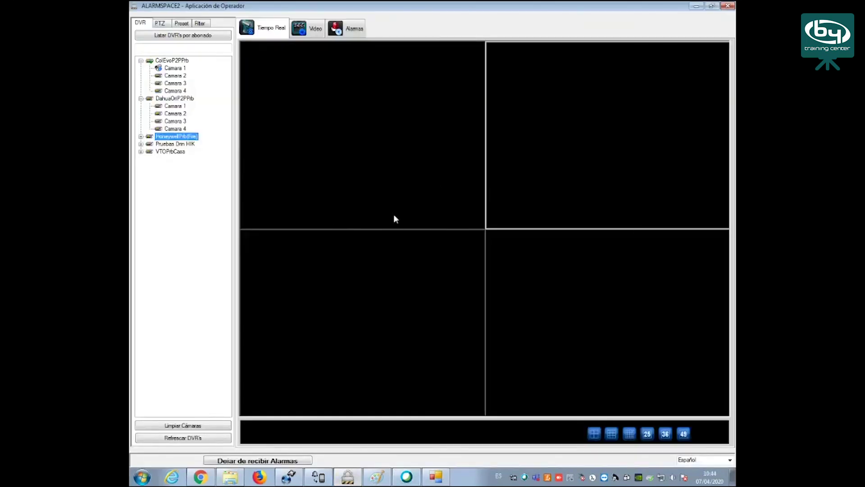
pyautogui.click(696, 7)
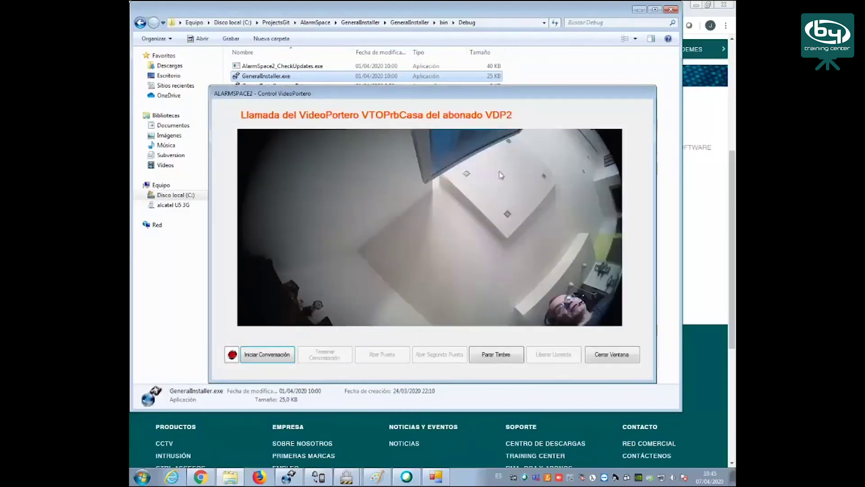
pyautogui.click(276, 356)
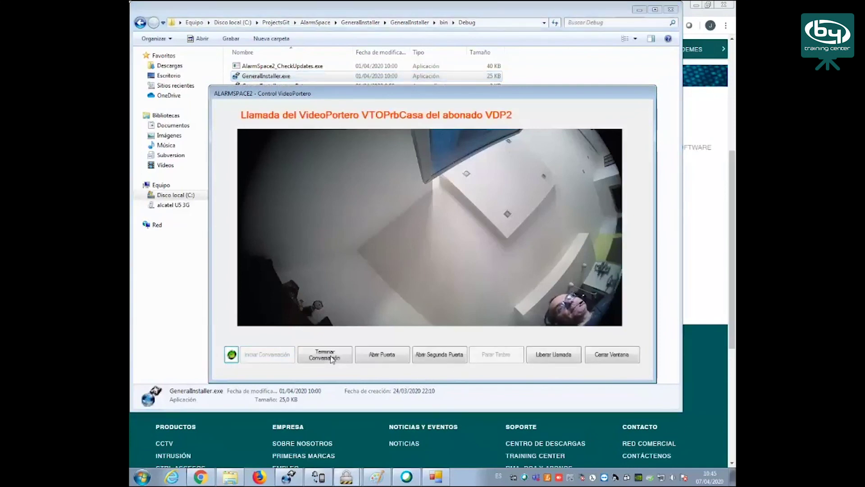
pyautogui.click(347, 357)
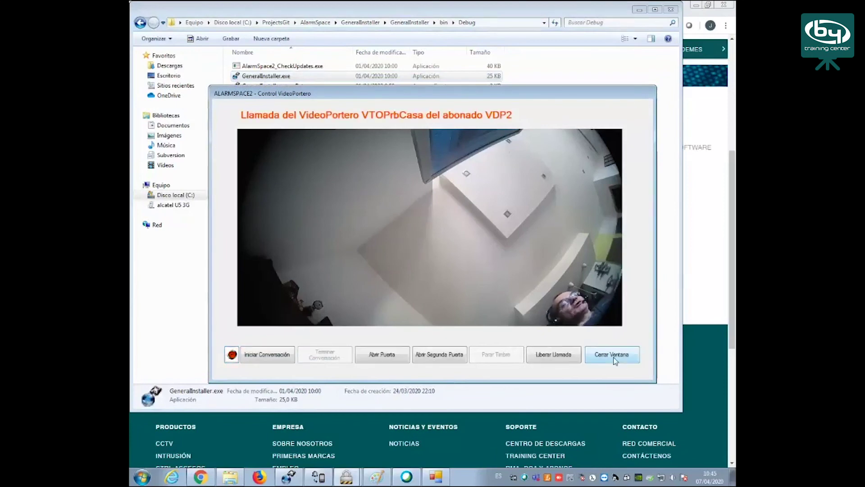
pyautogui.click(613, 355)
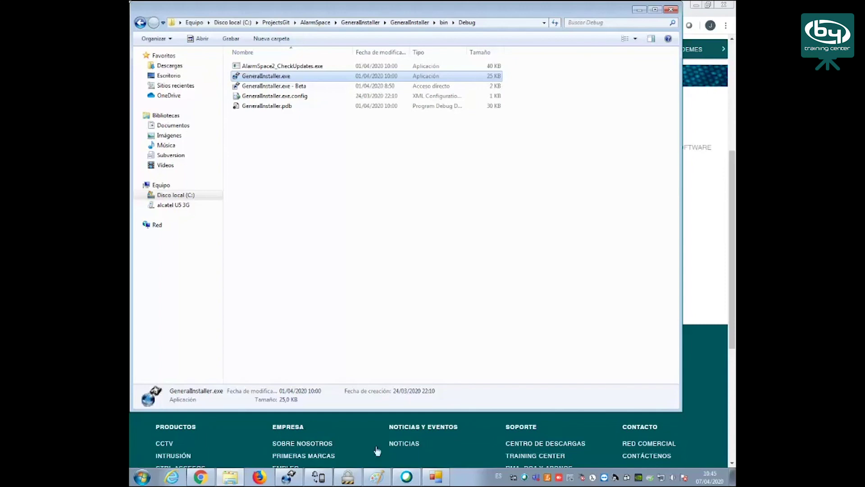
# Select the VTOPrbCasa device in the Servidor and open its Calendario Alarmas
pyautogui.click(288, 481)
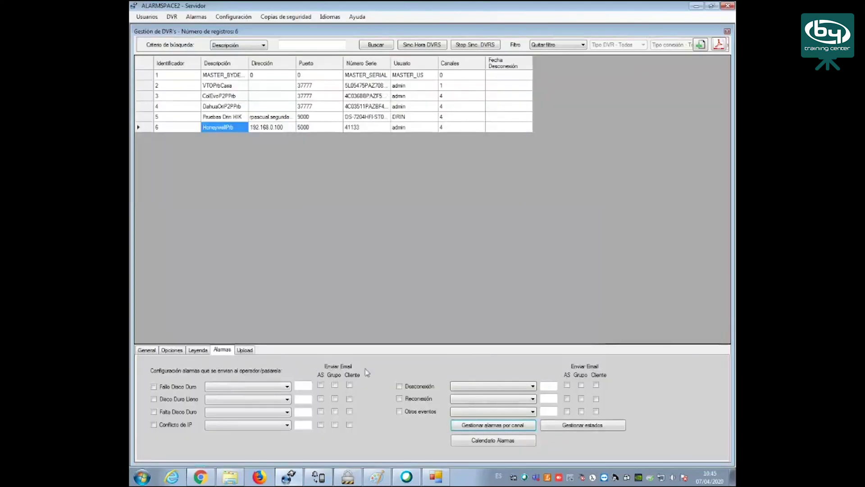
pyautogui.click(347, 481)
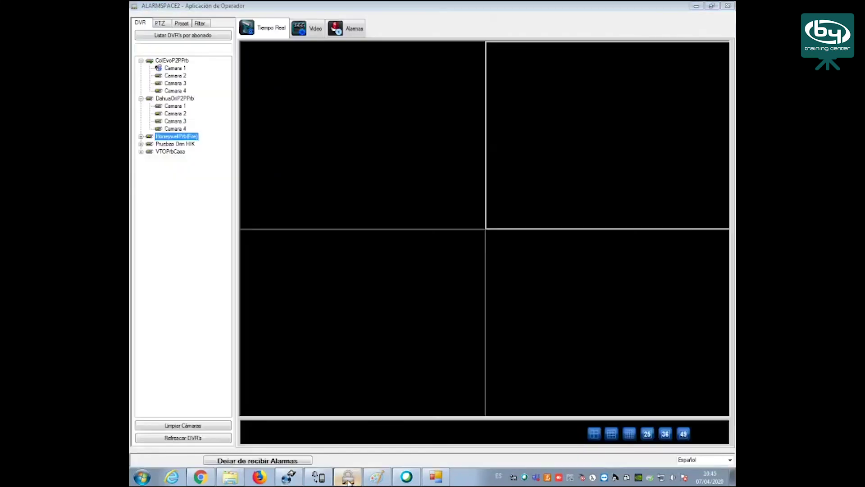
pyautogui.click(347, 480)
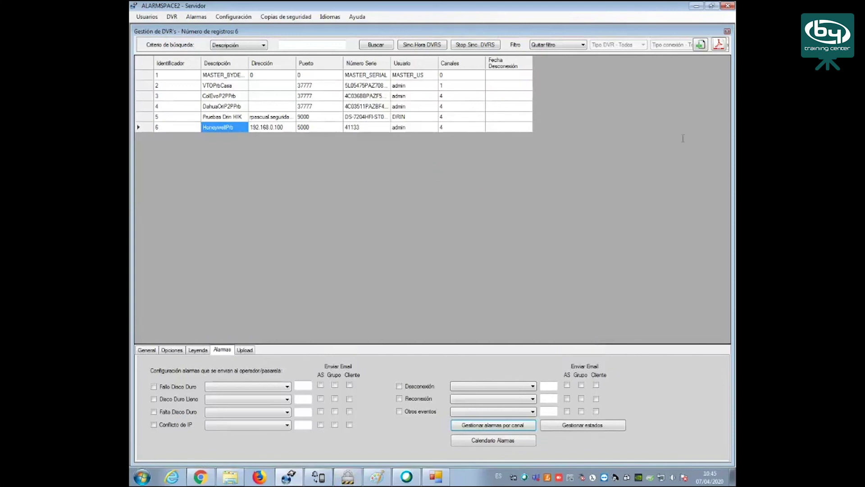
pyautogui.moveTo(651, 123); pyautogui.dragTo(640, 121)
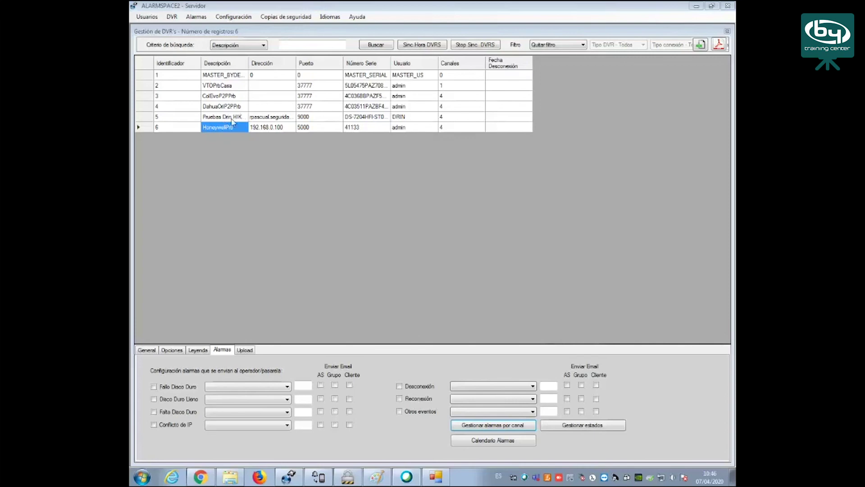
pyautogui.click(225, 86)
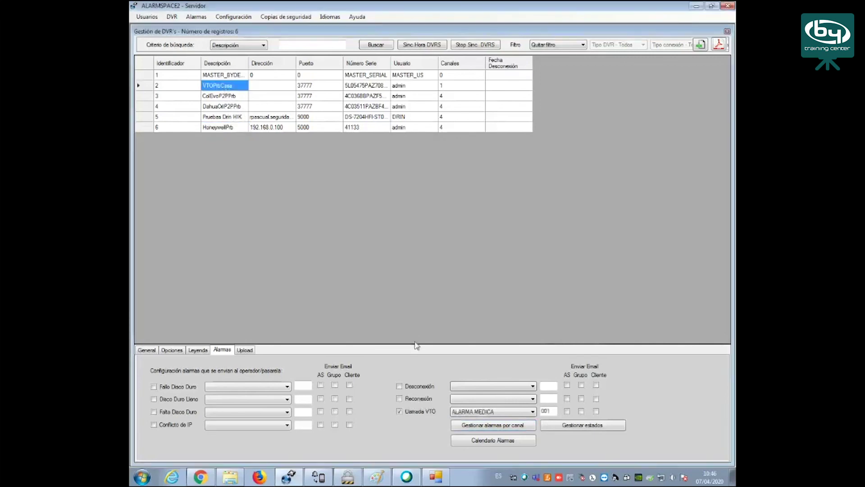
pyautogui.click(495, 440)
pyautogui.moveTo(458, 107); pyautogui.dragTo(400, 93)
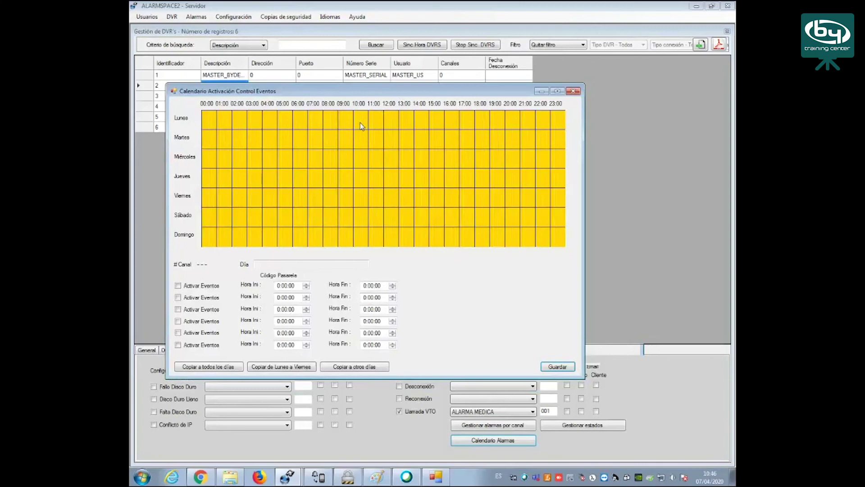
# Set Monday's Hora Ini to 19:00:00, save the schedule, and close the calendar
pyautogui.click(361, 123)
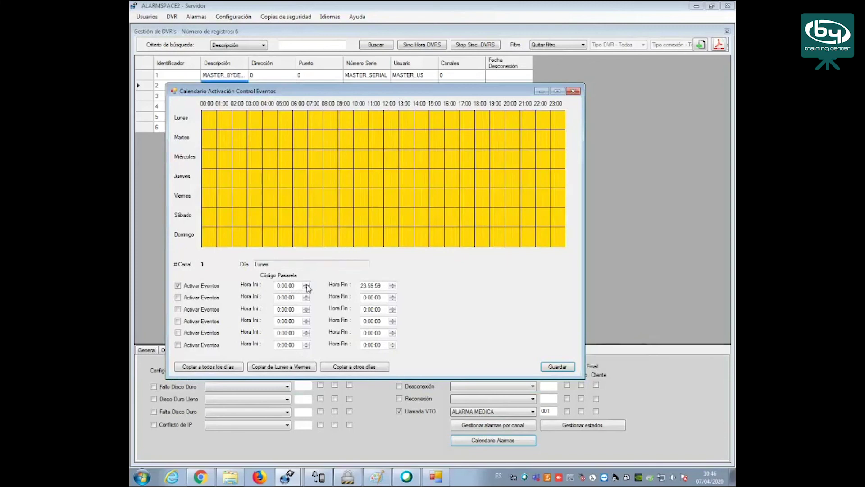
pyautogui.click(284, 287)
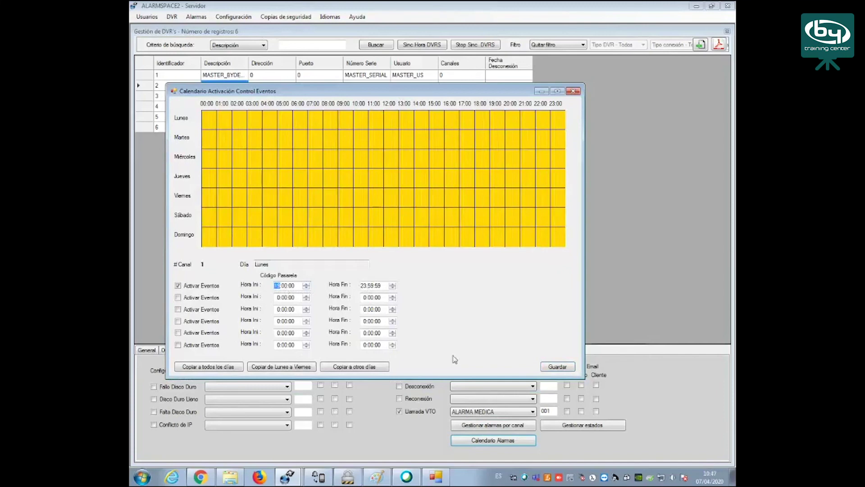
pyautogui.click(551, 367)
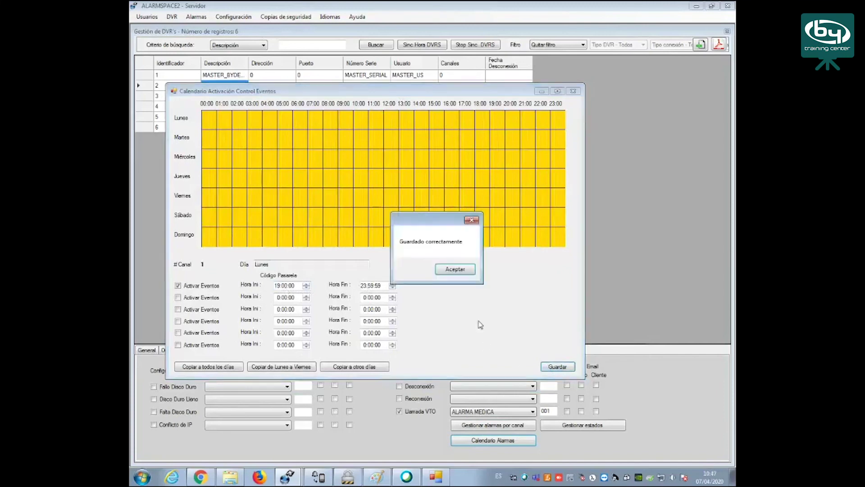
pyautogui.click(455, 269)
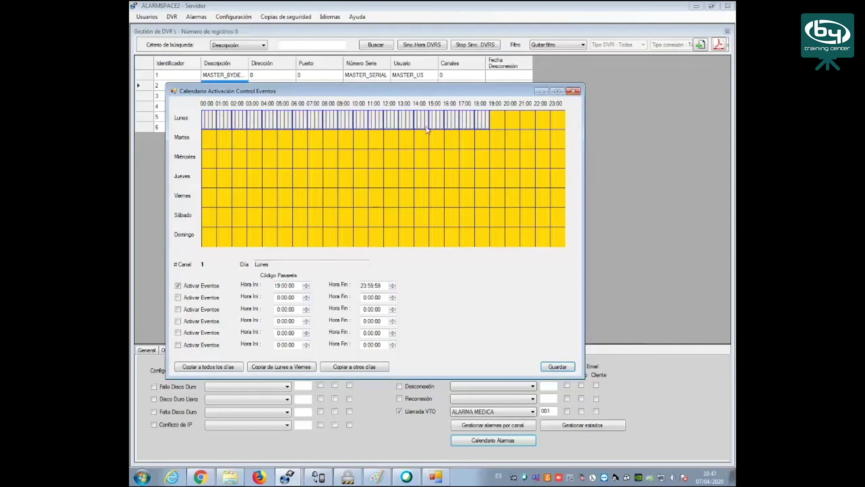
pyautogui.click(573, 91)
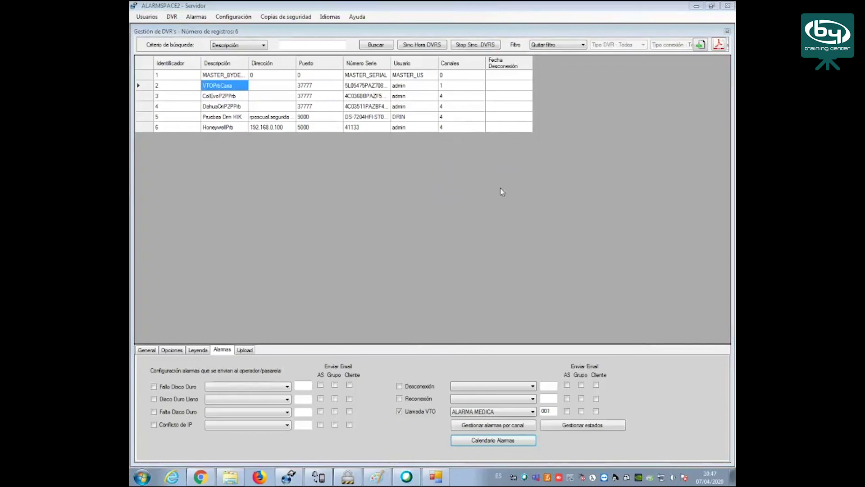
# Switch back to Chrome's bydemes.com download page with the InstalacionAlarmSpace-DCC.rar listing
pyautogui.click(201, 477)
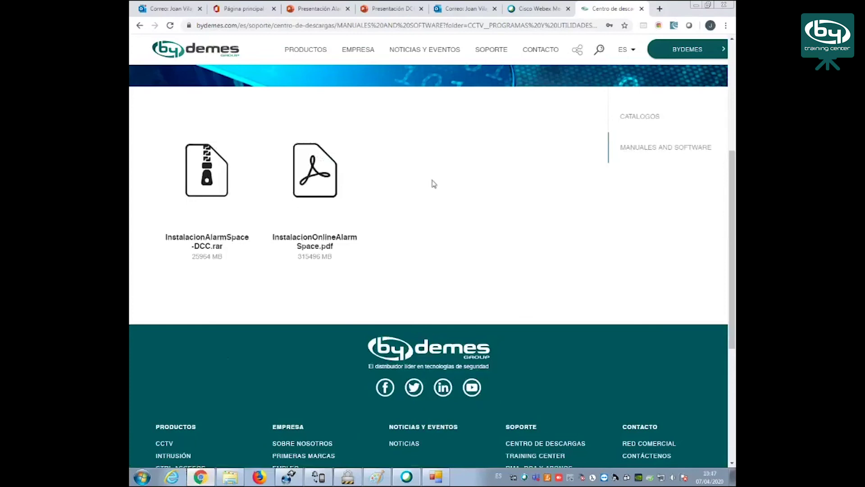
pyautogui.click(457, 26)
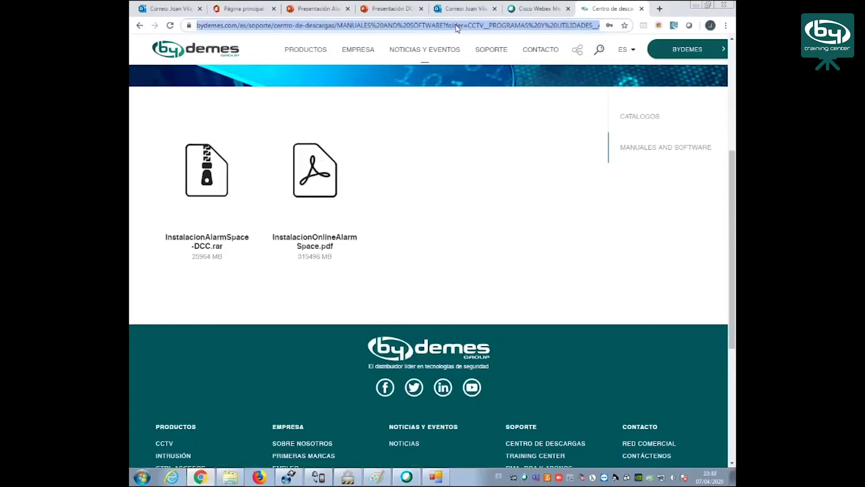
pyautogui.click(600, 375)
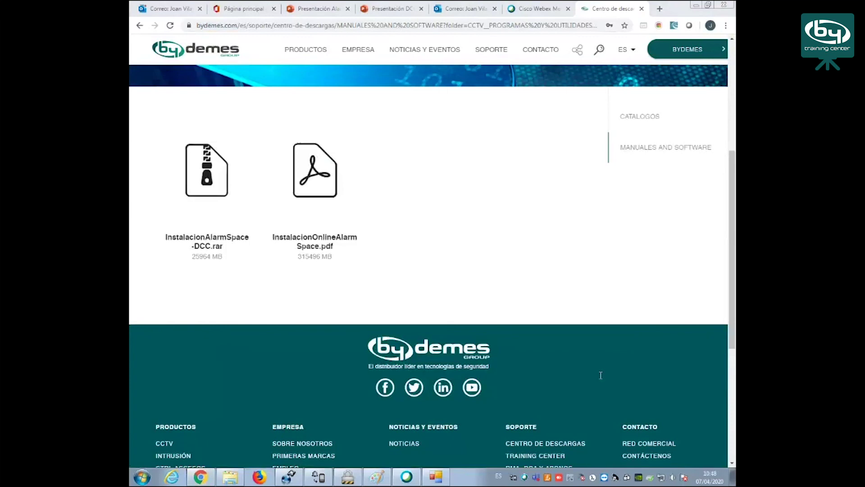